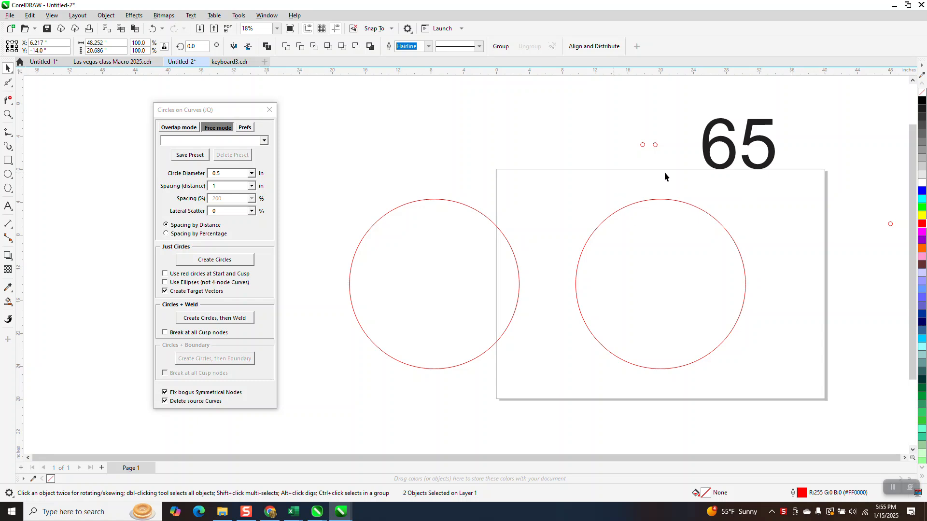
- Check the curve length of the large circle centred on the page in its object properties, and close the properties
{"action": "left_click", "coordinate": [670, 199]}
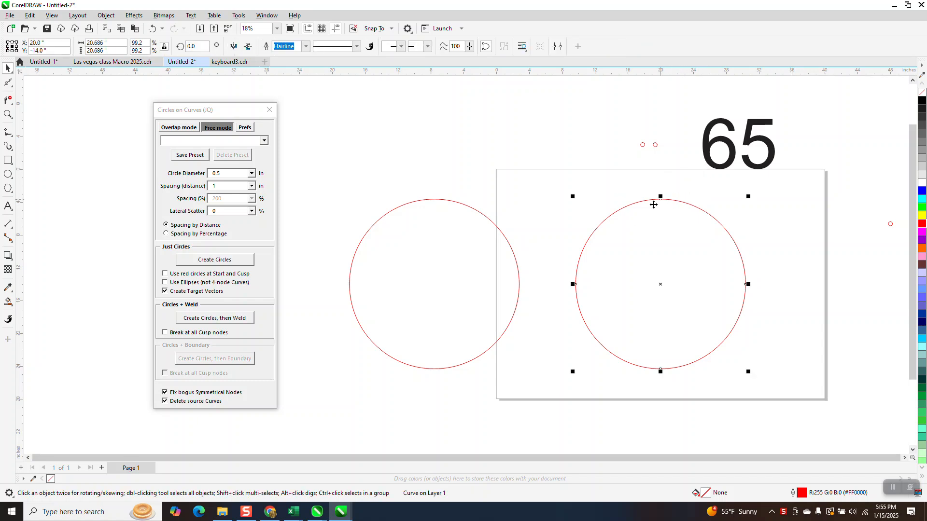
{"action": "left_click", "coordinate": [106, 16]}
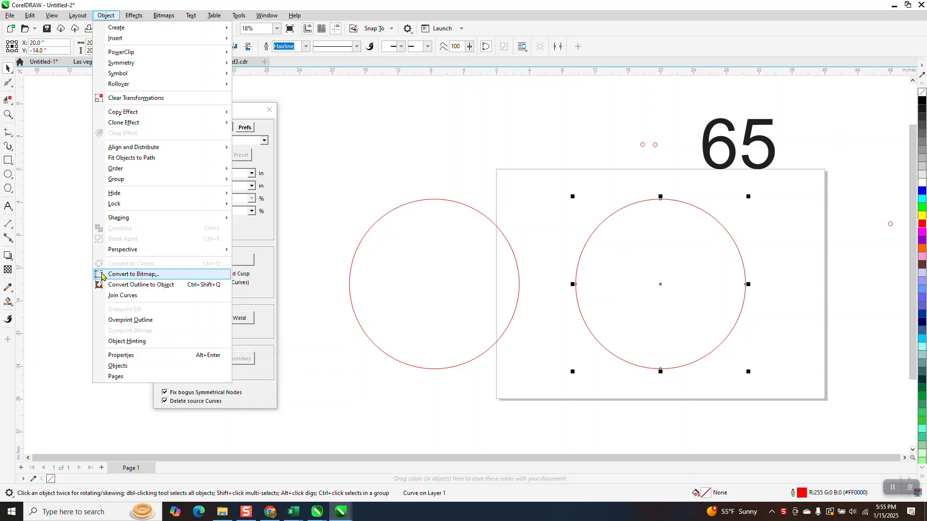
{"action": "mouse_move", "coordinate": [260, 19]}
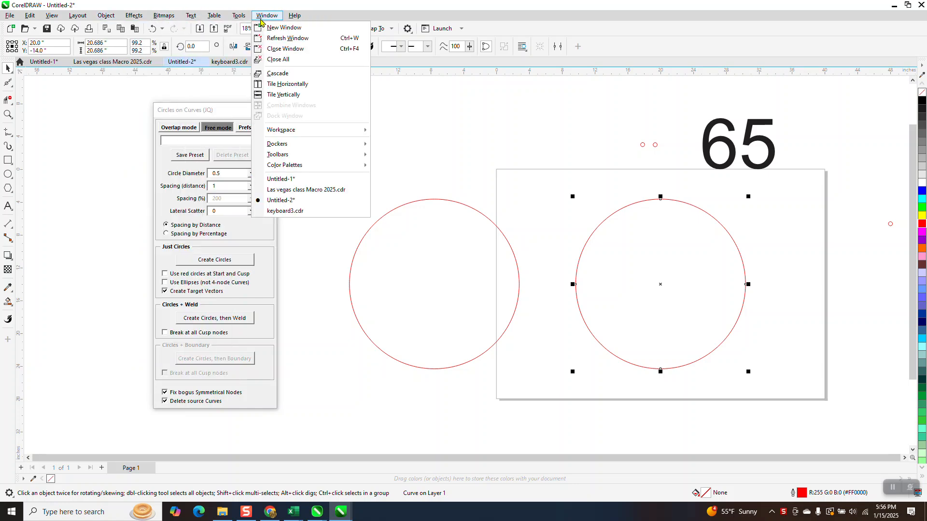
{"action": "mouse_move", "coordinate": [282, 145]}
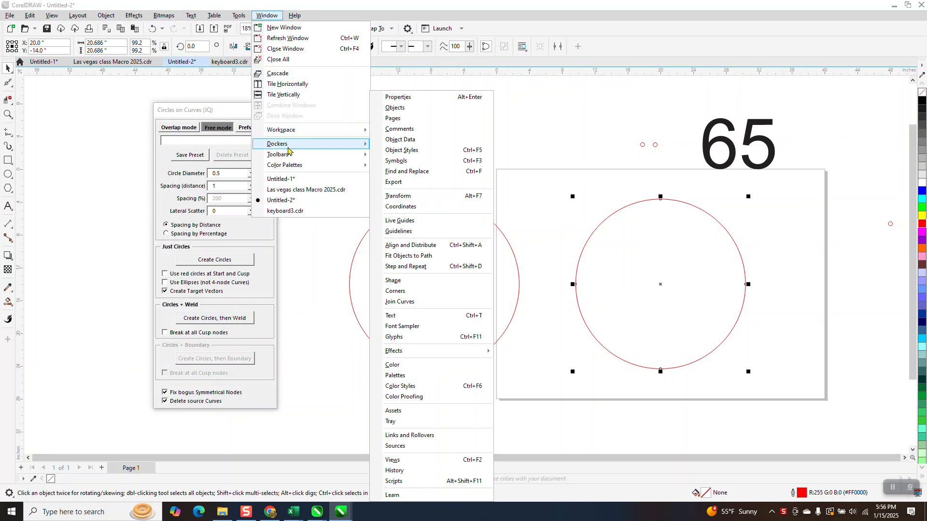
{"action": "left_click", "coordinate": [409, 98]}
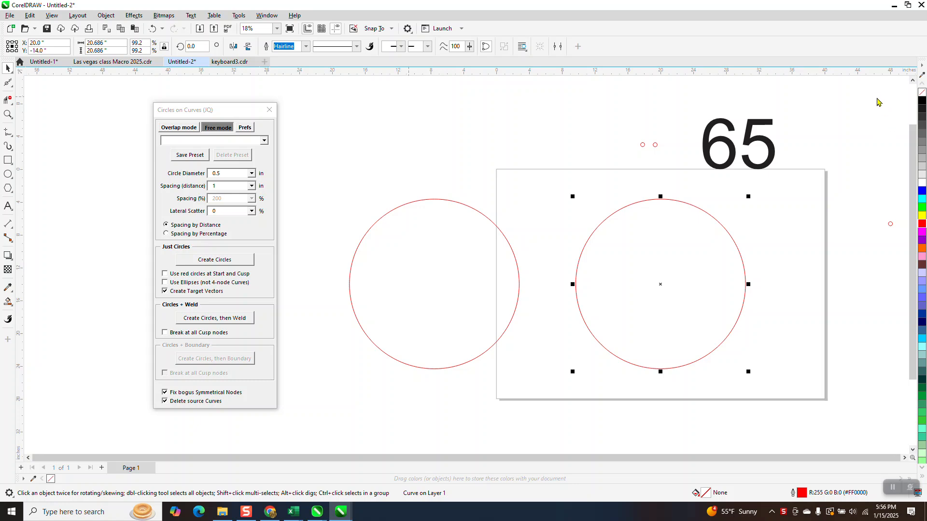
{"action": "left_click", "coordinate": [821, 76]}
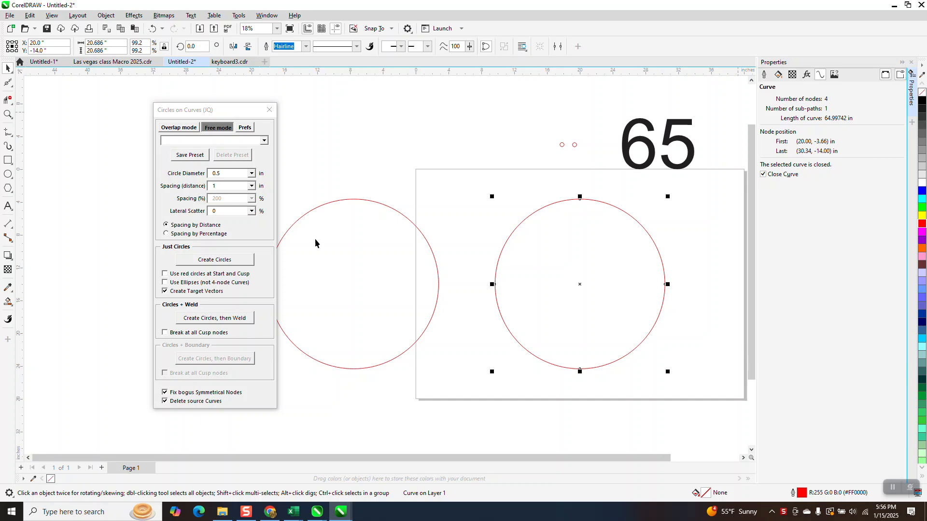
{"action": "left_click", "coordinate": [910, 63]}
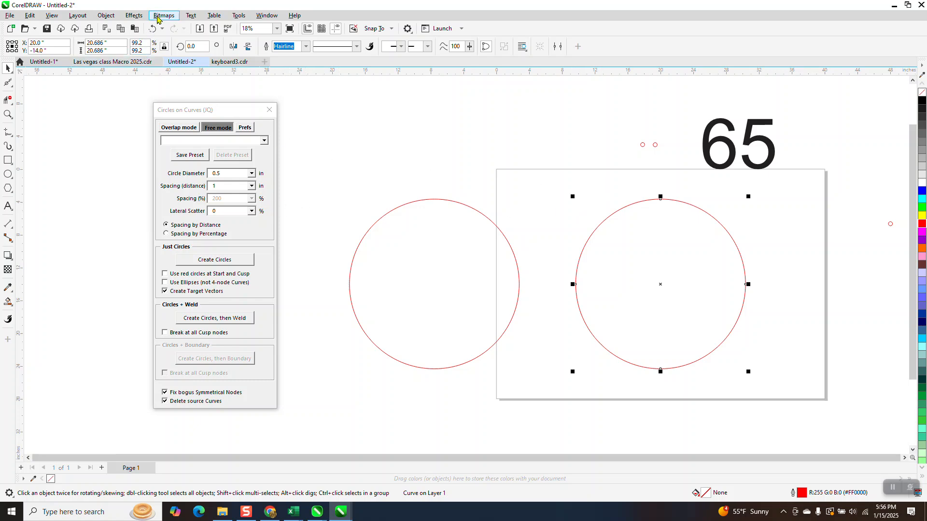
- Blend the two small circles above the page using 63 steps
{"action": "left_click", "coordinate": [139, 17]}
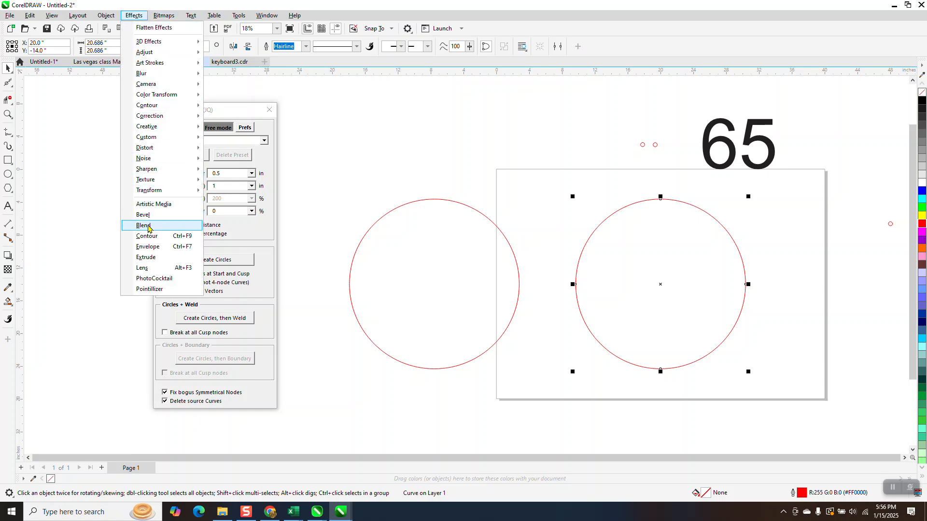
{"action": "left_click", "coordinate": [147, 224]}
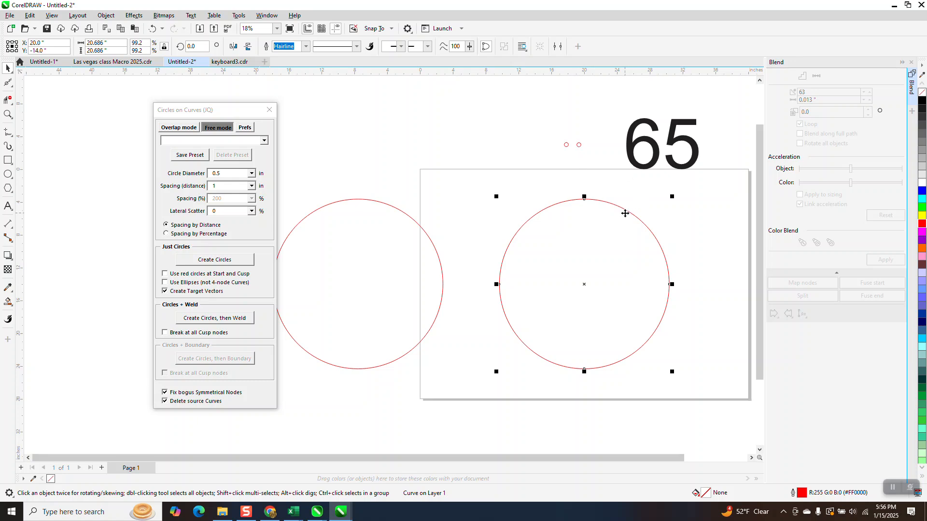
{"action": "left_click_drag", "start_coordinate": [535, 120], "coordinate": [601, 169]}
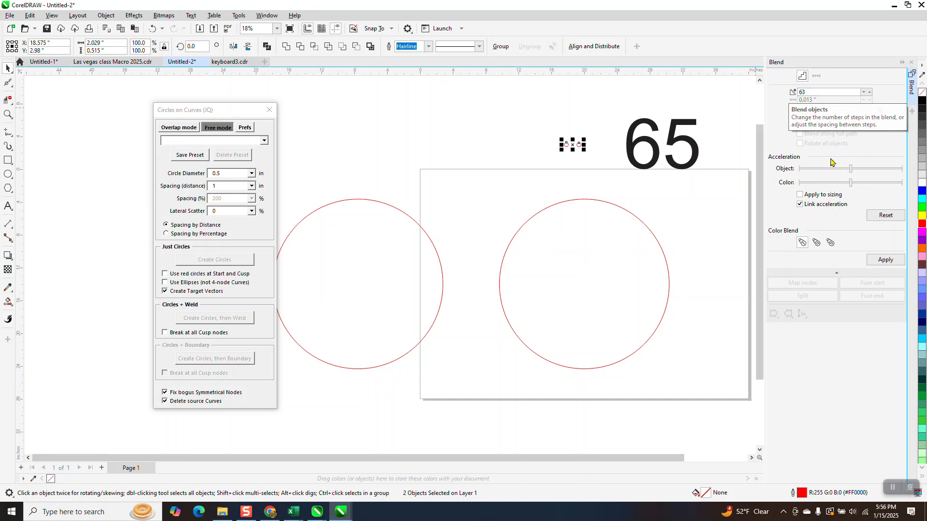
{"action": "left_click", "coordinate": [883, 260]}
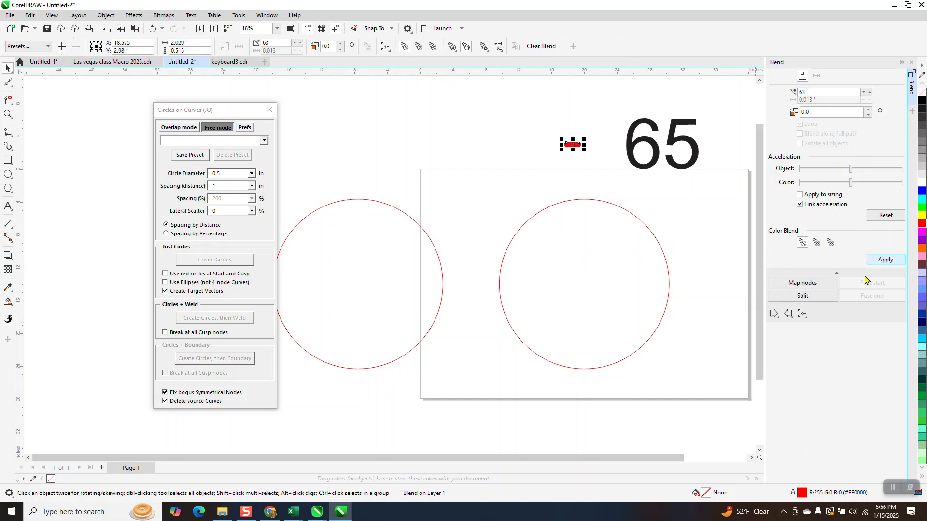
- Assign the large circle centred on the page as the blend's new path and blend along the full path
{"action": "left_click", "coordinate": [802, 314]}
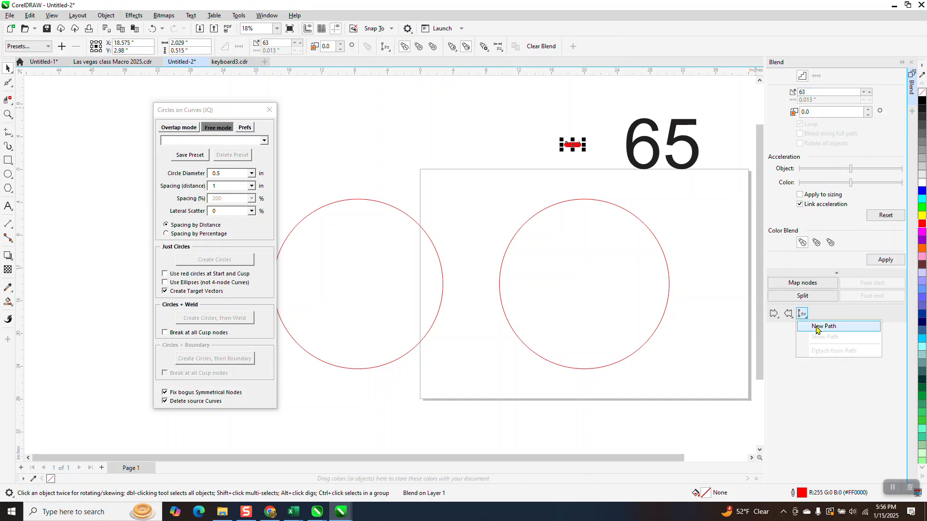
{"action": "left_click", "coordinate": [600, 225]}
{"action": "left_click", "coordinate": [590, 199]}
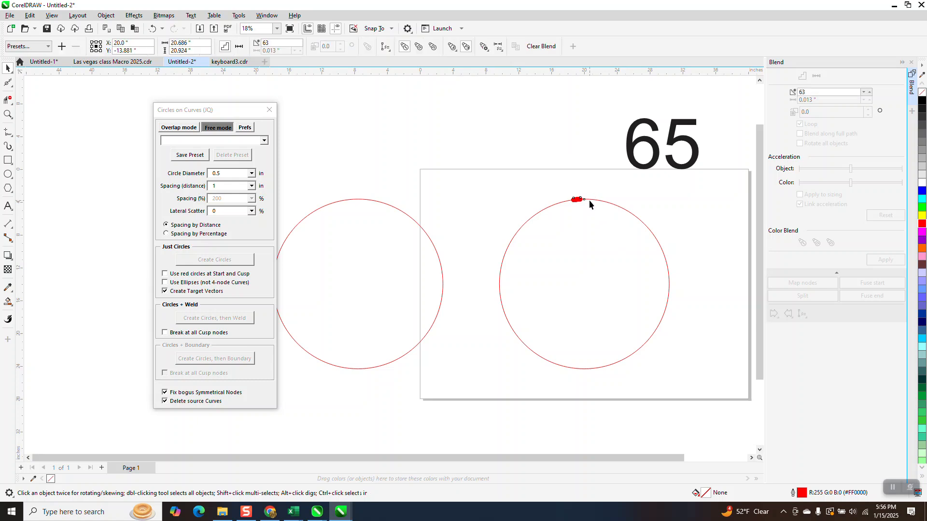
{"action": "left_click", "coordinate": [884, 260]}
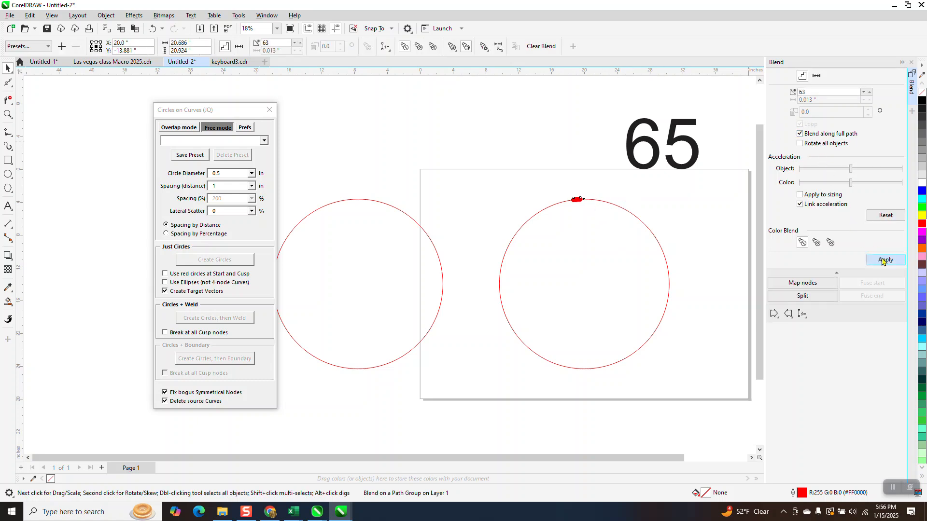
- Measure the gaps on both sides of the topmost small circle with parallel dimensions to its neighbouring circles
{"action": "left_click", "coordinate": [9, 114]}
{"action": "left_click_drag", "start_coordinate": [543, 180], "coordinate": [690, 260]}
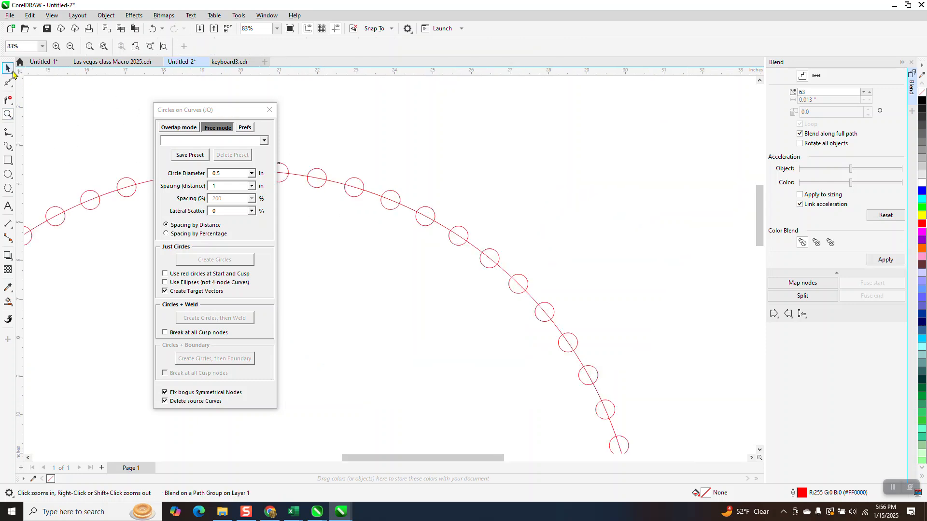
{"action": "left_click_drag", "start_coordinate": [220, 109], "coordinate": [574, 102]}
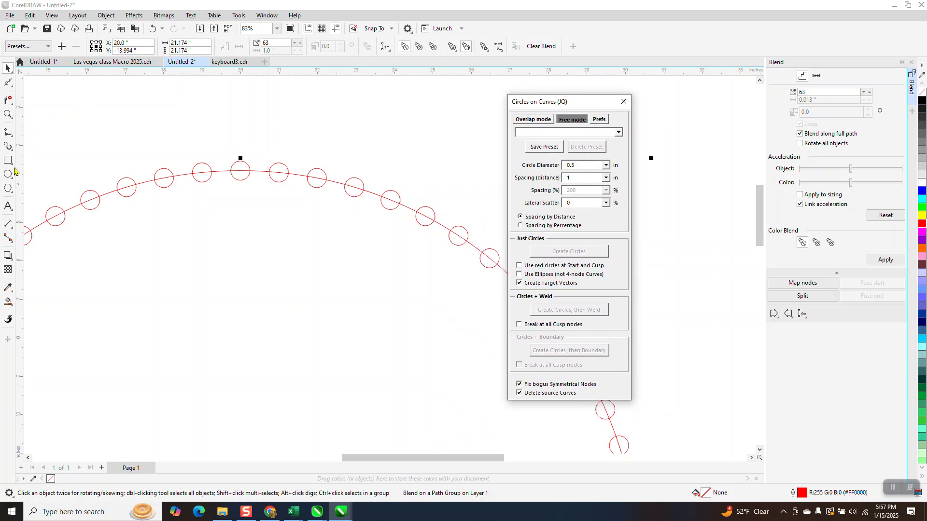
{"action": "left_click", "coordinate": [13, 228]}
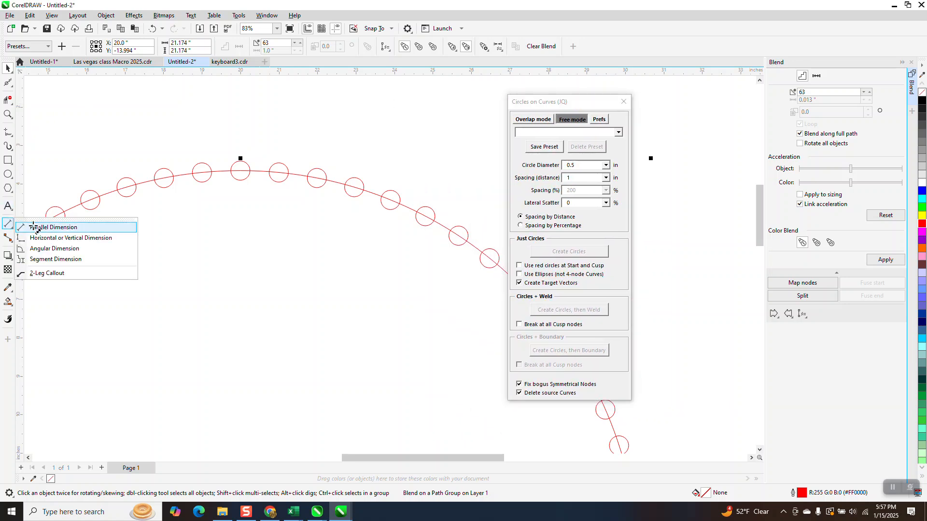
{"action": "left_click", "coordinate": [32, 228]}
{"action": "left_click_drag", "start_coordinate": [230, 170], "coordinate": [212, 175]}
{"action": "left_click", "coordinate": [218, 150]}
{"action": "left_click_drag", "start_coordinate": [269, 172], "coordinate": [248, 172]}
{"action": "left_click", "coordinate": [255, 149]}
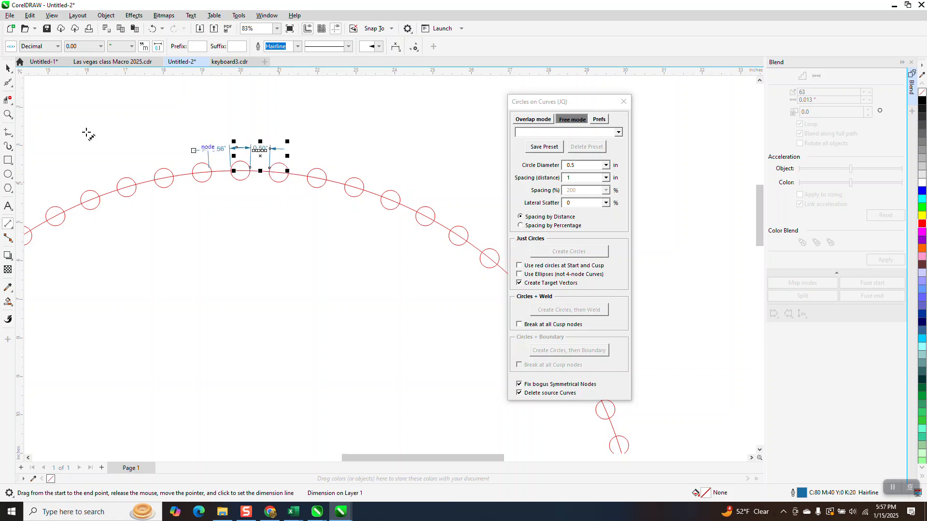
- Delete both gap dimensions above the ring of small circles
{"action": "left_click", "coordinate": [7, 69]}
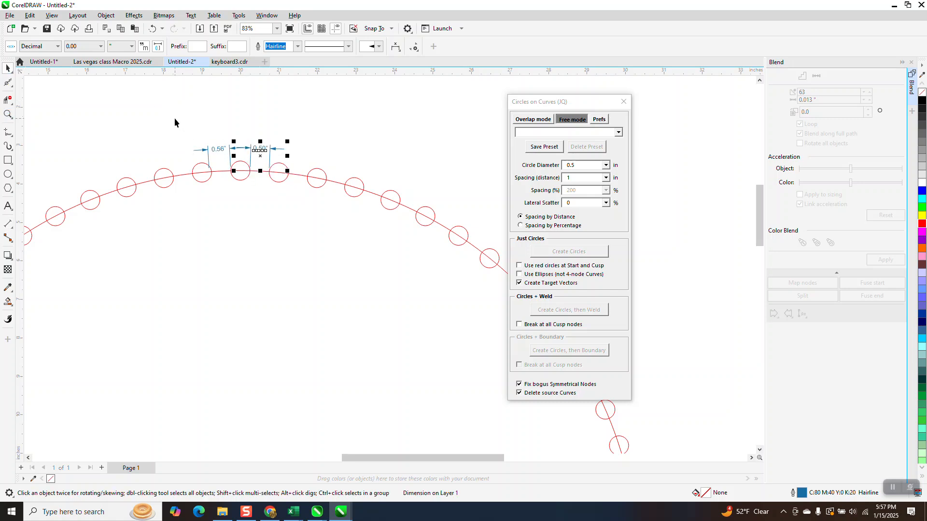
{"action": "key", "text": "Delete"}
{"action": "left_click", "coordinate": [217, 150]}
{"action": "key", "text": "Delete"}
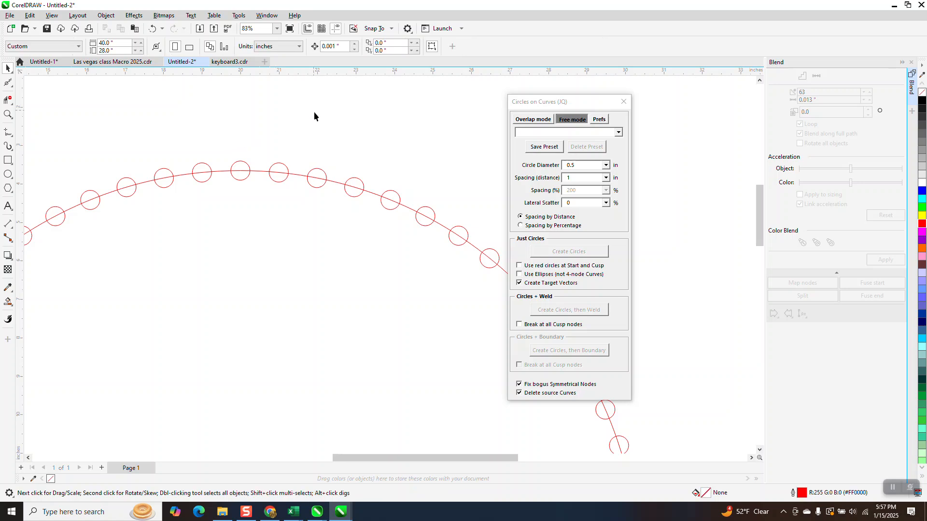
- Move the plain large circle from the page's left edge to empty space right of the page, centred at about X 76.5 in
{"action": "scroll", "coordinate": [333, 130], "scroll_direction": "down", "scroll_amount": 8}
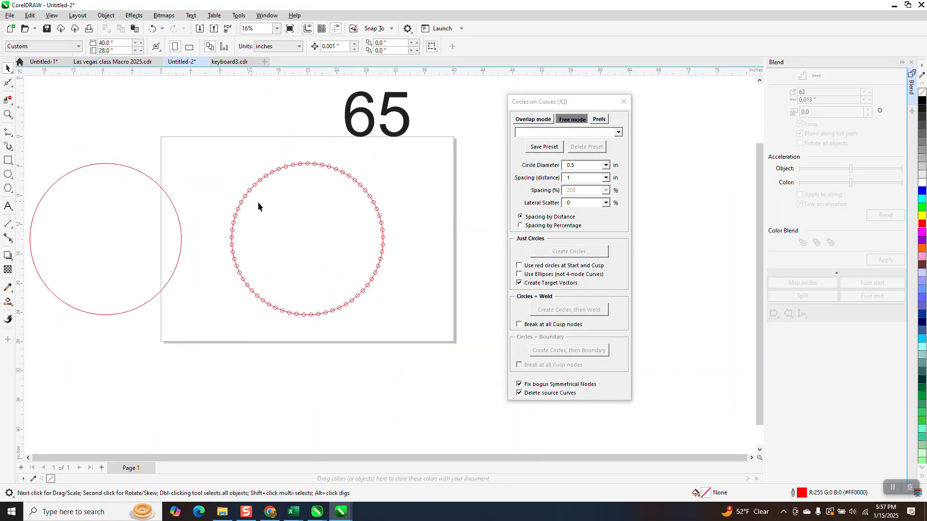
{"action": "scroll", "coordinate": [284, 205], "scroll_direction": "down", "scroll_amount": 2}
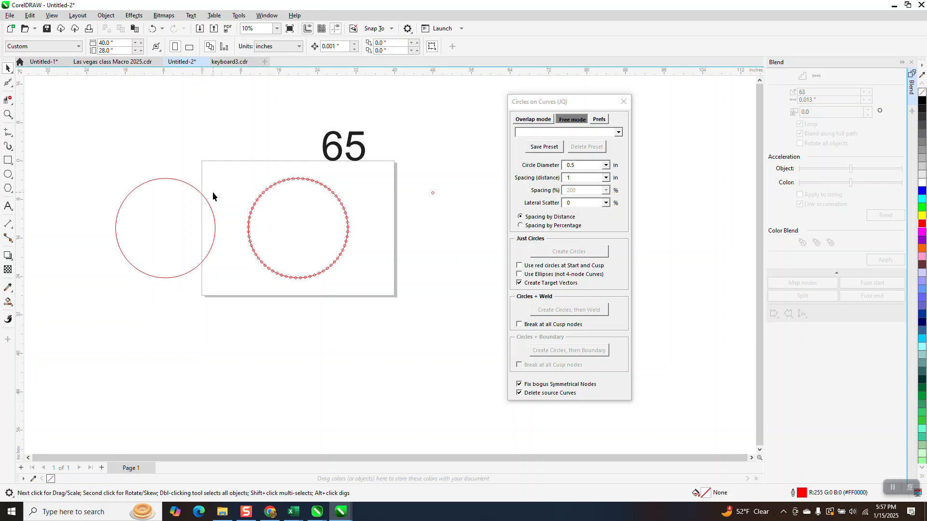
{"action": "scroll", "coordinate": [182, 224], "scroll_direction": "down", "scroll_amount": 1}
{"action": "left_click", "coordinate": [181, 221]}
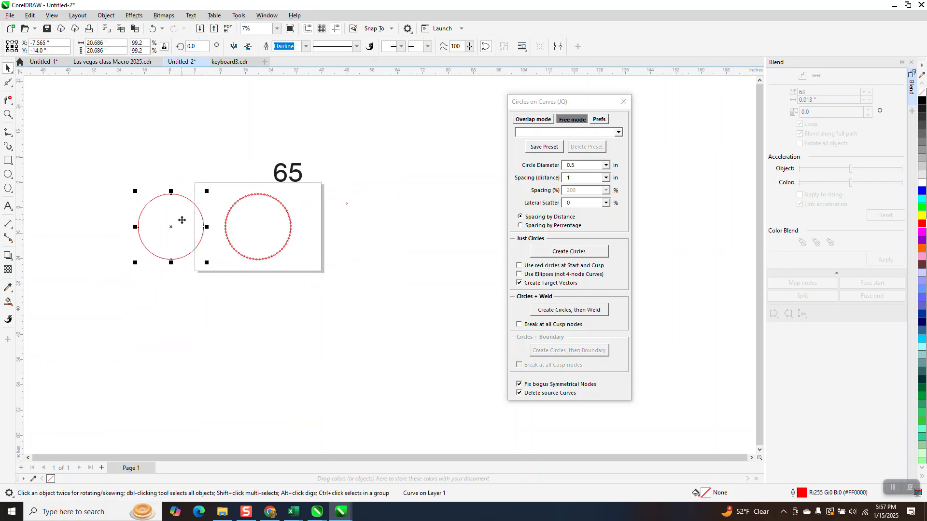
{"action": "left_click_drag", "start_coordinate": [172, 224], "coordinate": [431, 227]}
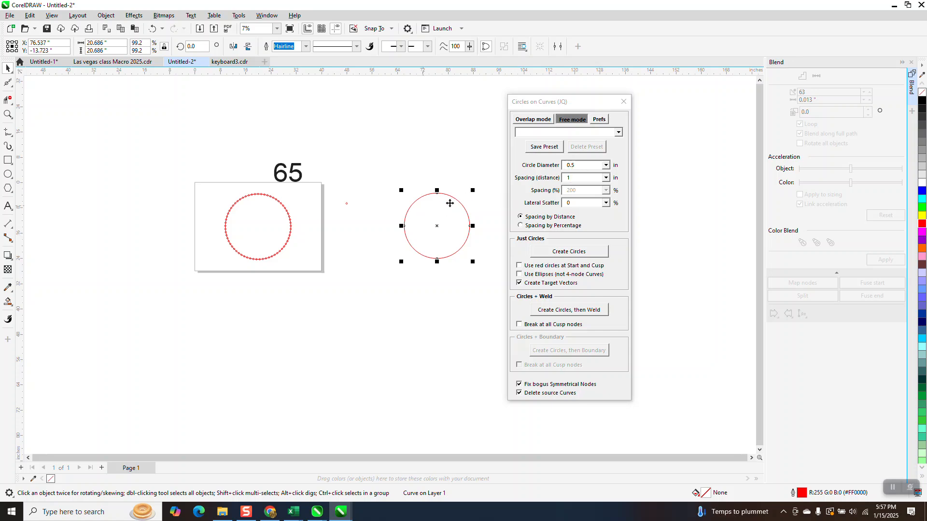
- Create 0.5 in circles spaced 1 in apart with target vectors along the moved circle using Circles on Curves, and inspect them
{"action": "left_click", "coordinate": [566, 253]}
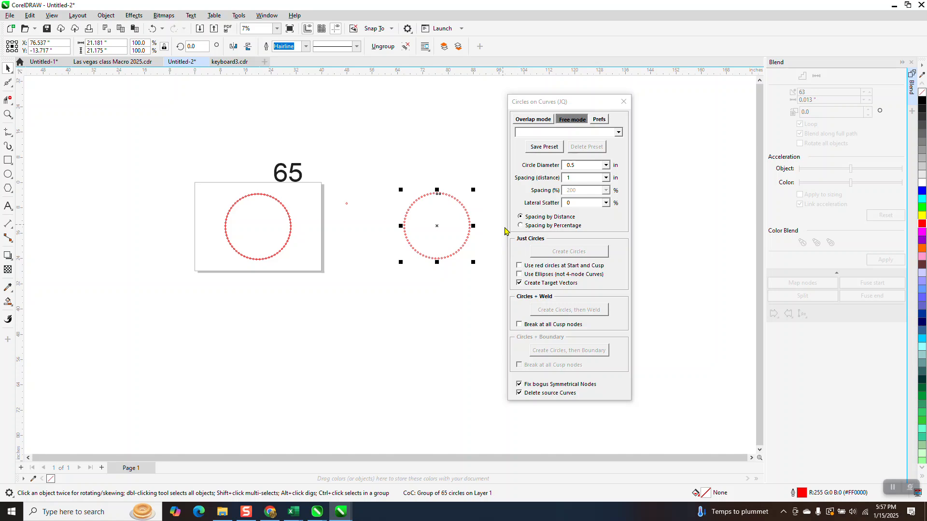
{"action": "left_click", "coordinate": [8, 115]}
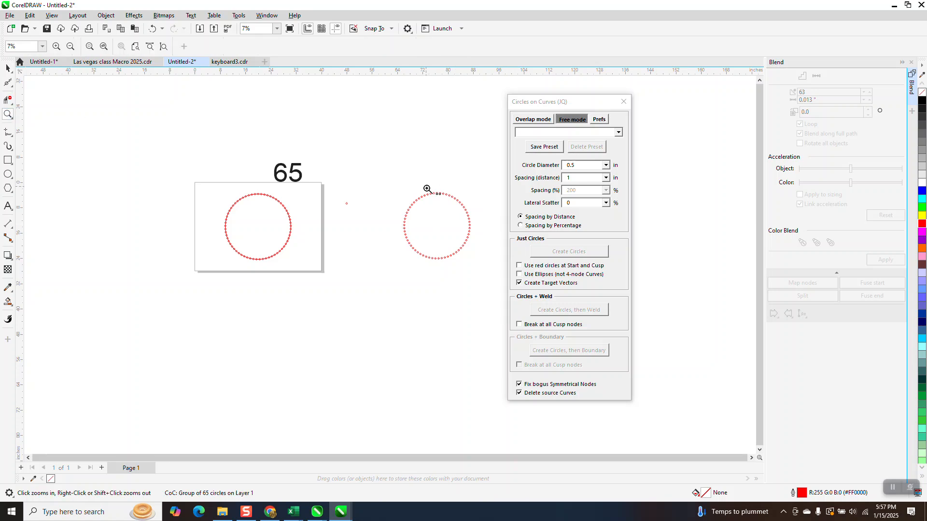
{"action": "left_click_drag", "start_coordinate": [428, 188], "coordinate": [477, 220]}
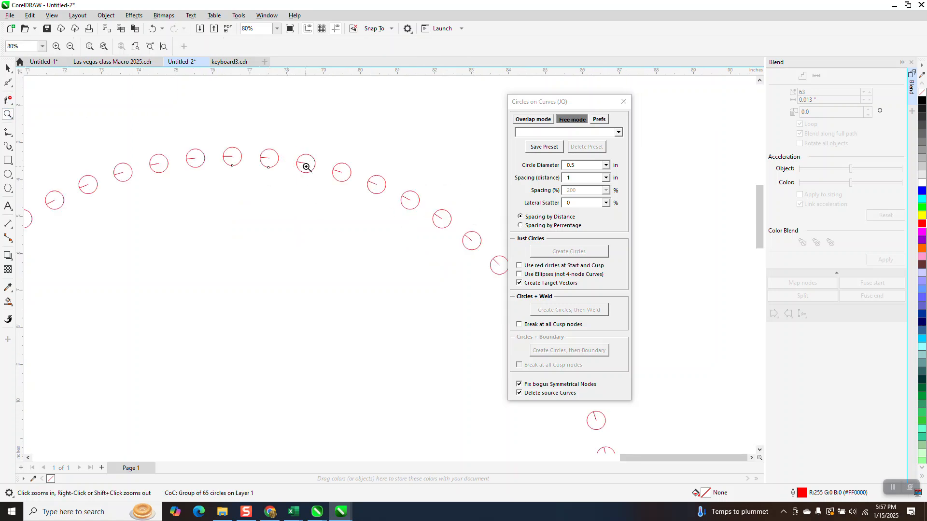
{"action": "scroll", "coordinate": [306, 167], "scroll_direction": "down", "scroll_amount": 6}
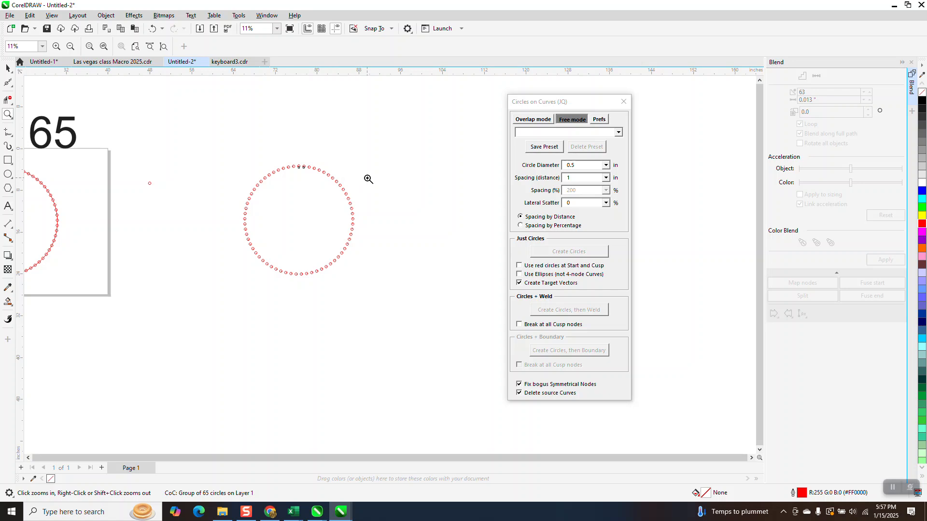
- Break the on-page blend apart from its path and delete the large path circle, keeping the small circles
{"action": "left_click_drag", "start_coordinate": [135, 169], "coordinate": [236, 241]}
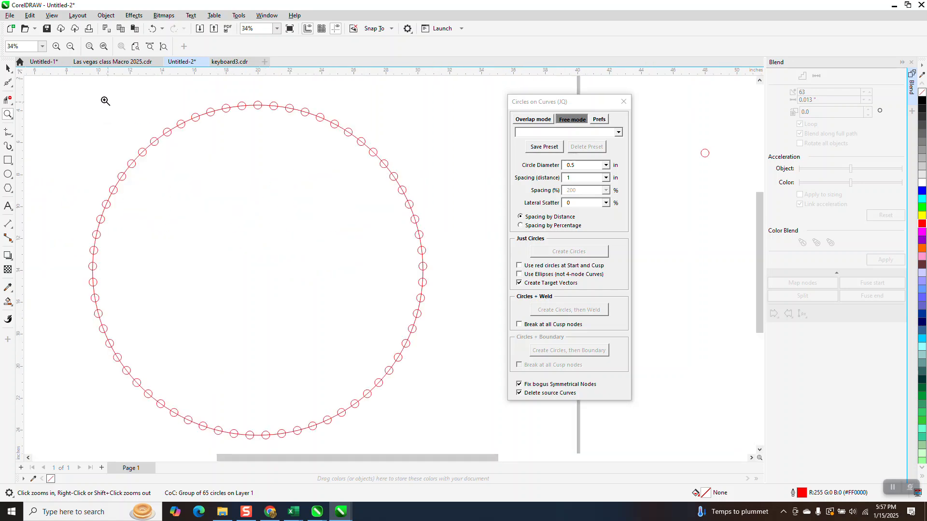
{"action": "left_click", "coordinate": [10, 70]}
{"action": "scroll", "coordinate": [227, 136], "scroll_direction": "down", "scroll_amount": 1}
{"action": "left_click_drag", "start_coordinate": [333, 275], "coordinate": [414, 329]}
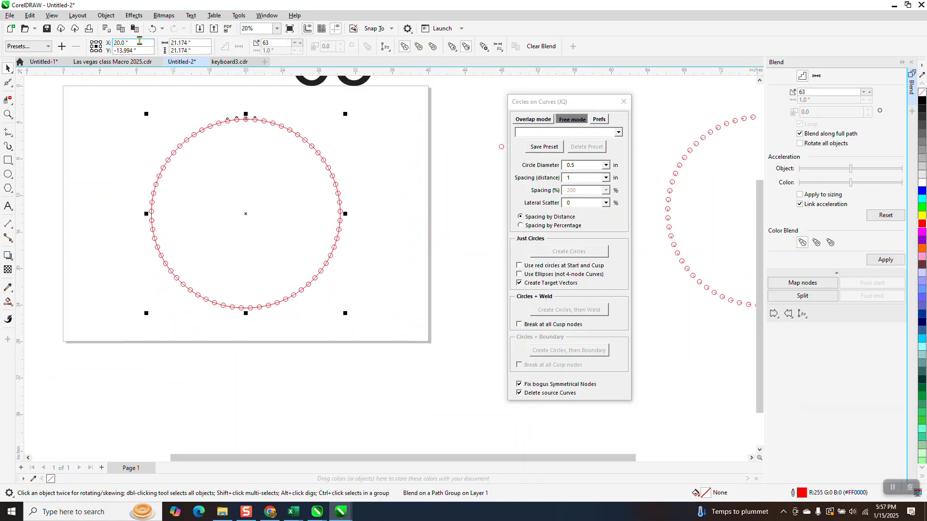
{"action": "left_click", "coordinate": [109, 16]}
{"action": "left_click", "coordinate": [137, 239]}
{"action": "key", "text": "Escape"}
{"action": "left_click", "coordinate": [240, 118]}
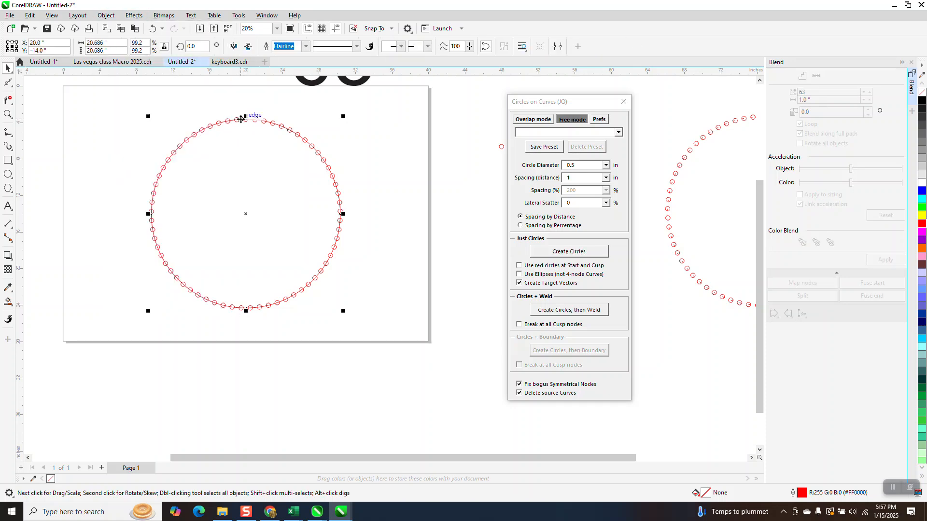
{"action": "key", "text": "Delete"}
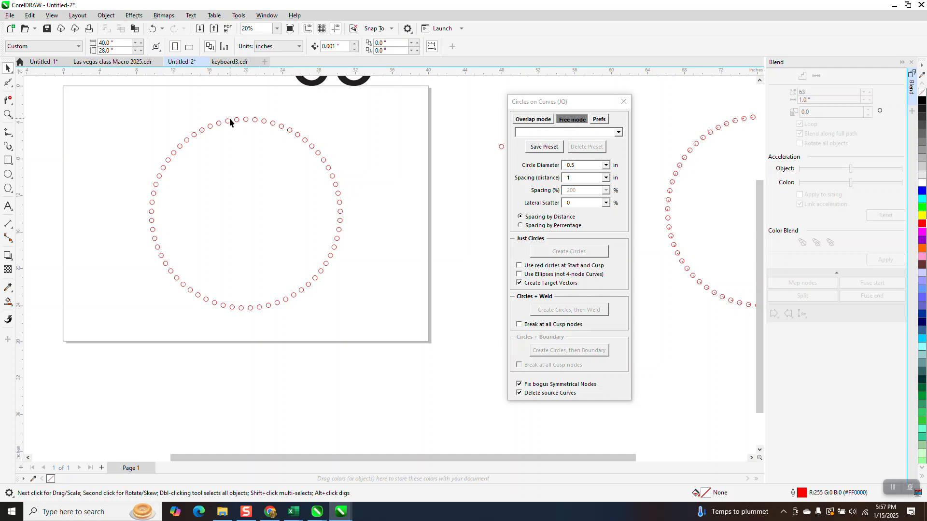
- Ungroup the target vectors in the macro-made ring and delete the one inside a small circle just left of the ring's top
{"action": "scroll", "coordinate": [119, 202], "scroll_direction": "down", "scroll_amount": 1}
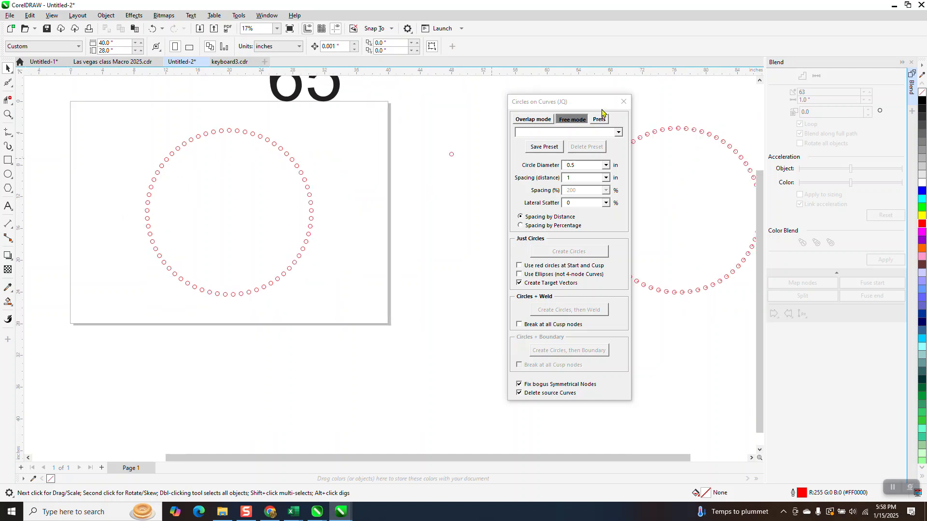
{"action": "left_click_drag", "start_coordinate": [602, 111], "coordinate": [513, 114]}
{"action": "left_click", "coordinate": [8, 114]}
{"action": "left_click_drag", "start_coordinate": [649, 113], "coordinate": [700, 166]}
{"action": "left_click", "coordinate": [8, 68]}
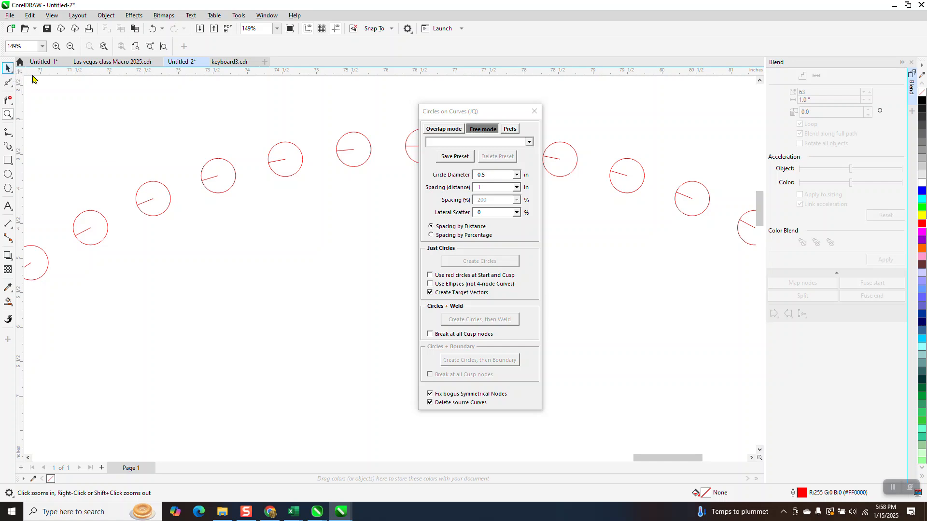
{"action": "left_click", "coordinate": [284, 164]}
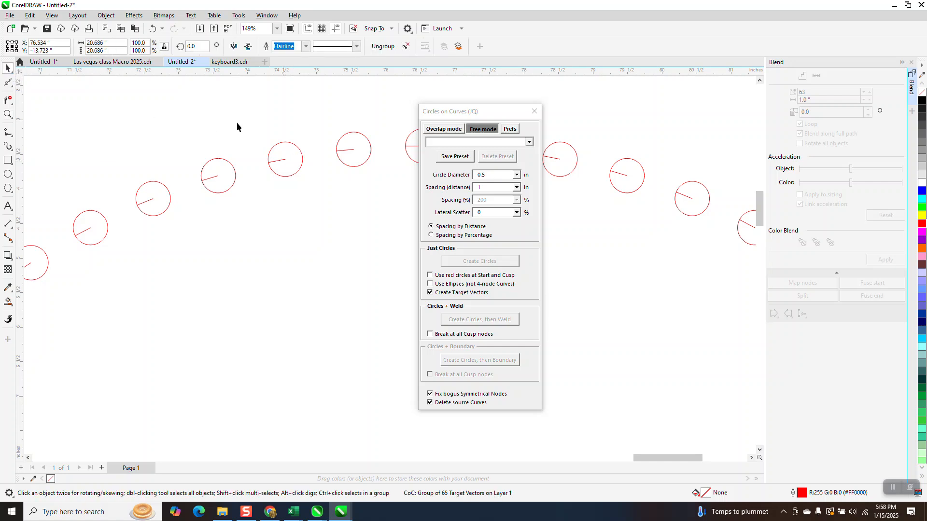
{"action": "left_click", "coordinate": [106, 15]}
{"action": "mouse_move", "coordinate": [155, 188]}
{"action": "left_click", "coordinate": [257, 192]}
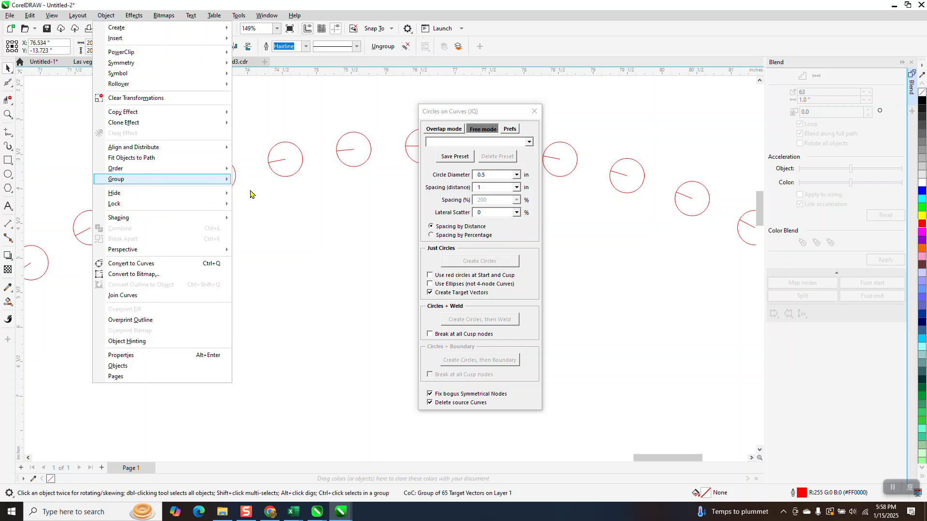
{"action": "left_click", "coordinate": [280, 164]}
{"action": "key", "text": "Delete"}
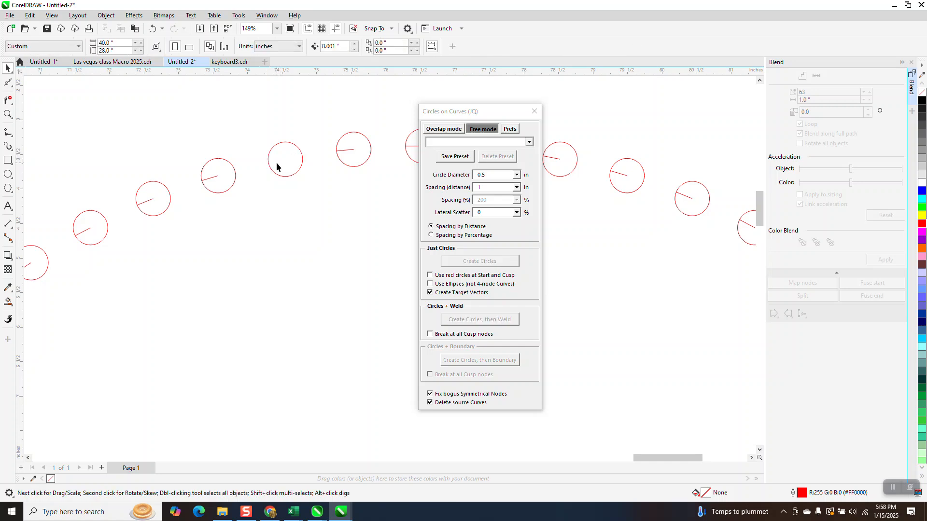
- Set the nudge distance to 20 in and nudge the group of small circles up twice, off its target vectors
{"action": "left_click", "coordinate": [277, 167]}
{"action": "scroll", "coordinate": [279, 170], "scroll_direction": "down", "scroll_amount": 3}
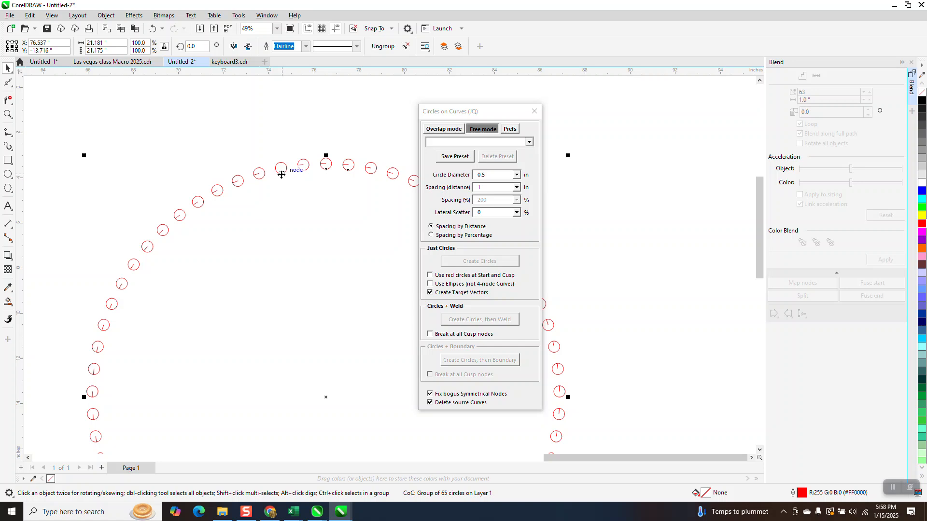
{"action": "left_click", "coordinate": [584, 185]}
{"action": "left_click", "coordinate": [333, 46]}
{"action": "type", "text": "20.0 \""}
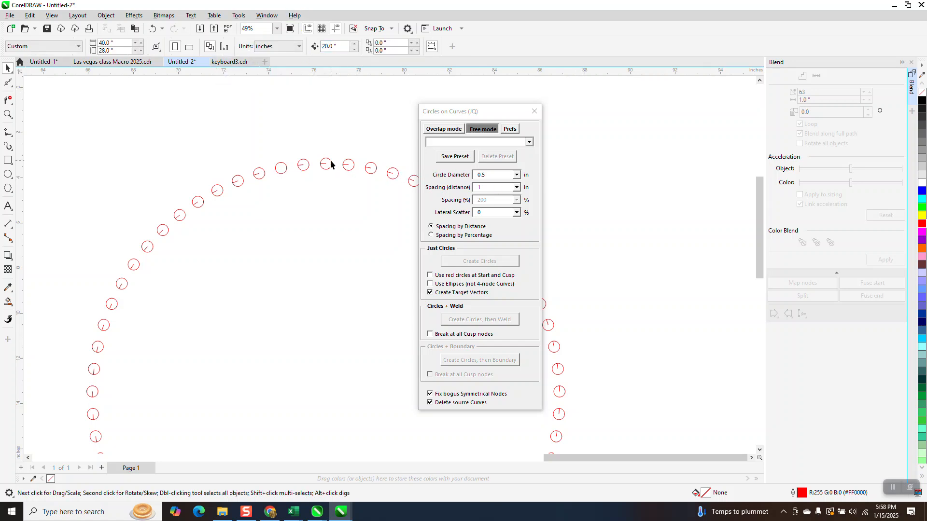
{"action": "left_click", "coordinate": [332, 163]}
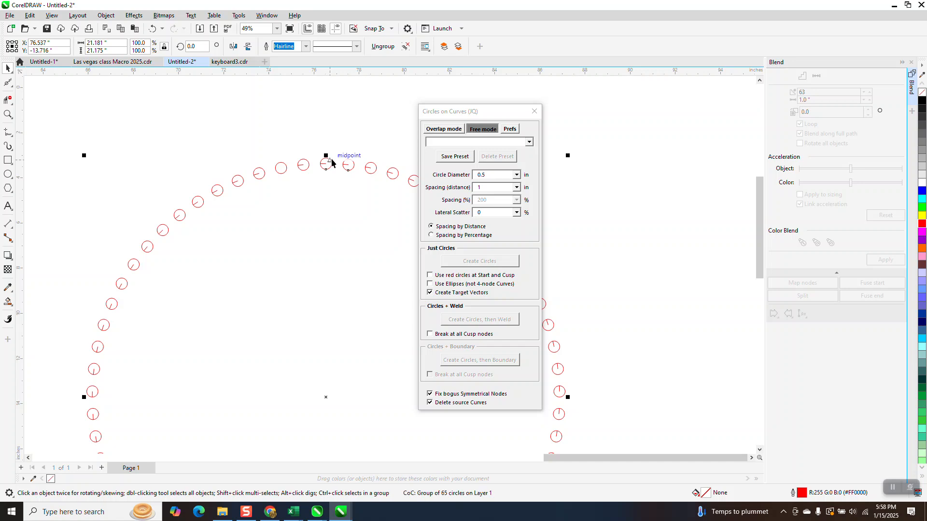
{"action": "key", "text": "Up"}
{"action": "key", "text": "Up"}
{"action": "scroll", "coordinate": [333, 190], "scroll_direction": "down", "scroll_amount": 4}
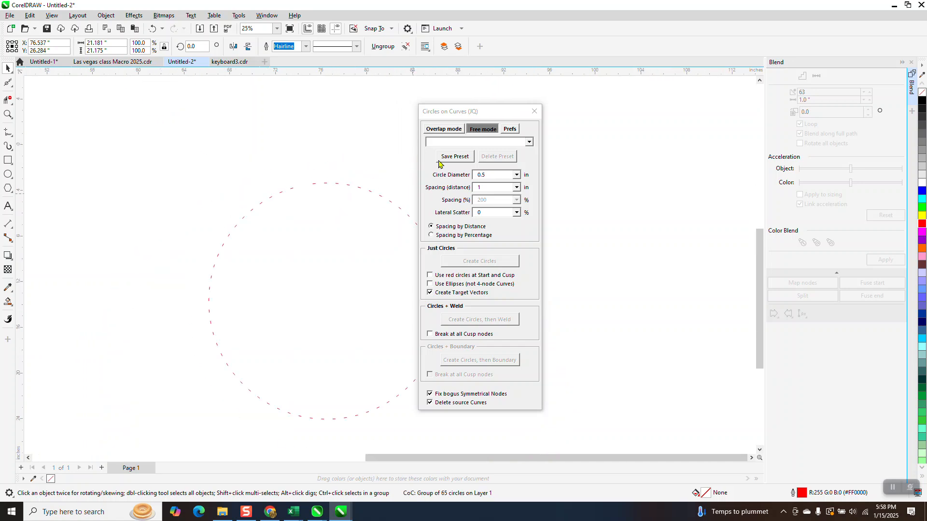
- Delete all the remaining target vectors left behind by the moved ring
{"action": "left_click_drag", "start_coordinate": [464, 114], "coordinate": [561, 102]}
{"action": "left_click_drag", "start_coordinate": [160, 173], "coordinate": [454, 426]}
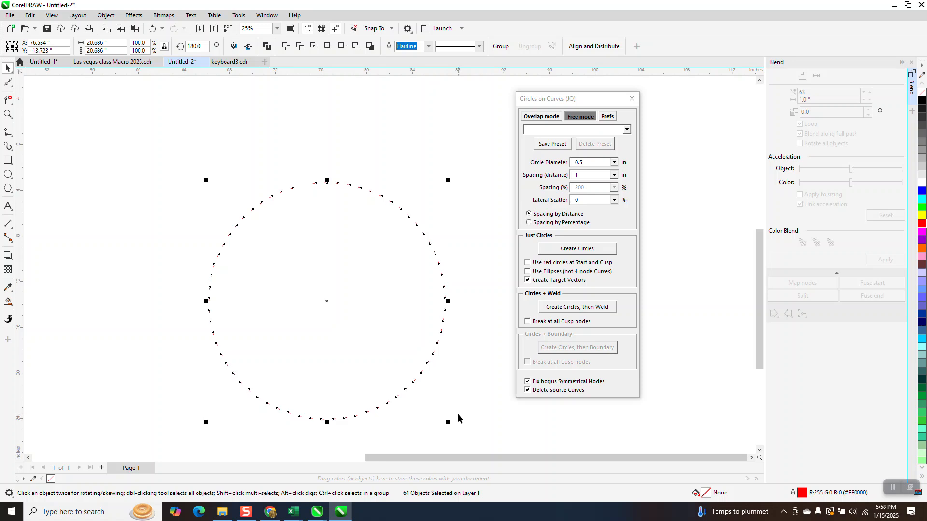
{"action": "key", "text": "Delete"}
{"action": "scroll", "coordinate": [447, 399], "scroll_direction": "down", "scroll_amount": 4}
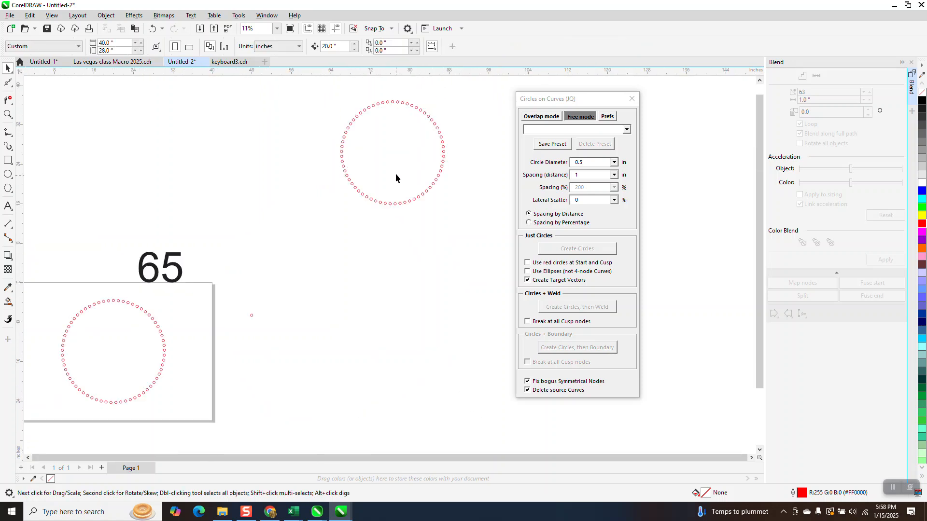
- Add parallel dimensions across the two gaps from the moved ring's top circle to its next two circles clockwise
{"action": "left_click", "coordinate": [9, 115]}
{"action": "left_click_drag", "start_coordinate": [386, 95], "coordinate": [419, 117]}
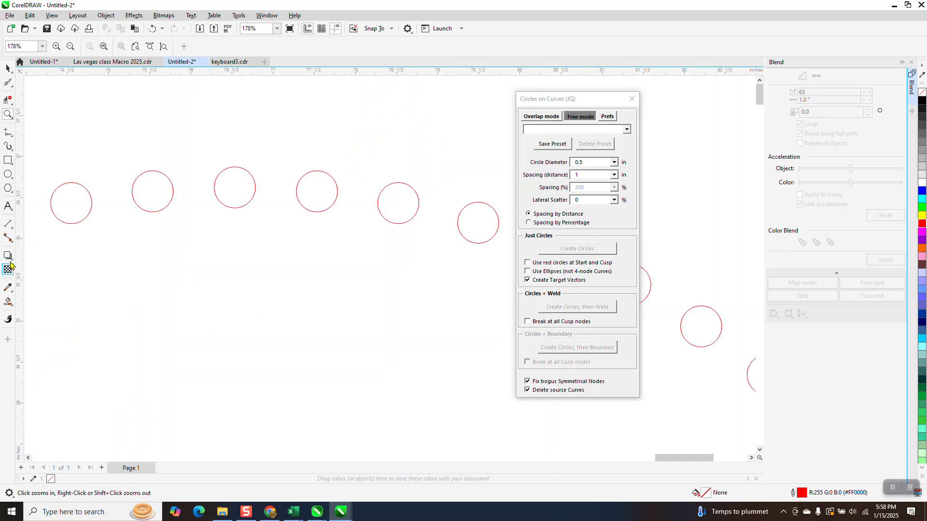
{"action": "left_click", "coordinate": [12, 227]}
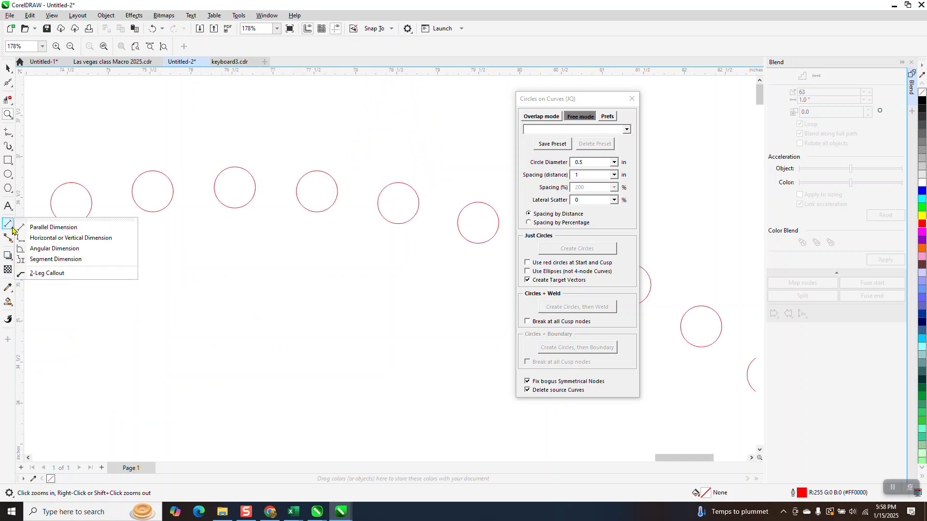
{"action": "left_click", "coordinate": [48, 227]}
{"action": "left_click_drag", "start_coordinate": [296, 190], "coordinate": [256, 188]}
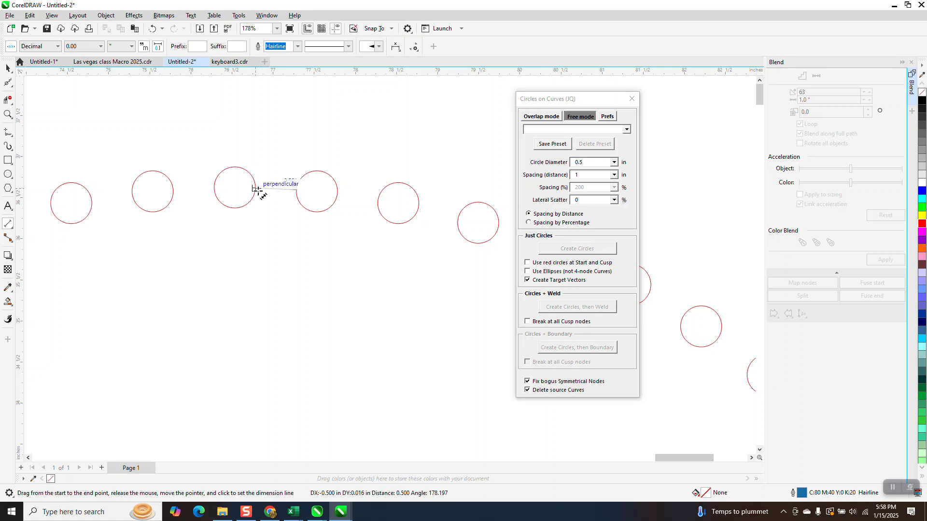
{"action": "left_click", "coordinate": [258, 175]}
{"action": "left_click_drag", "start_coordinate": [378, 199], "coordinate": [338, 193]}
{"action": "left_click", "coordinate": [342, 182]}
{"action": "scroll", "coordinate": [320, 253], "scroll_direction": "down", "scroll_amount": 1}
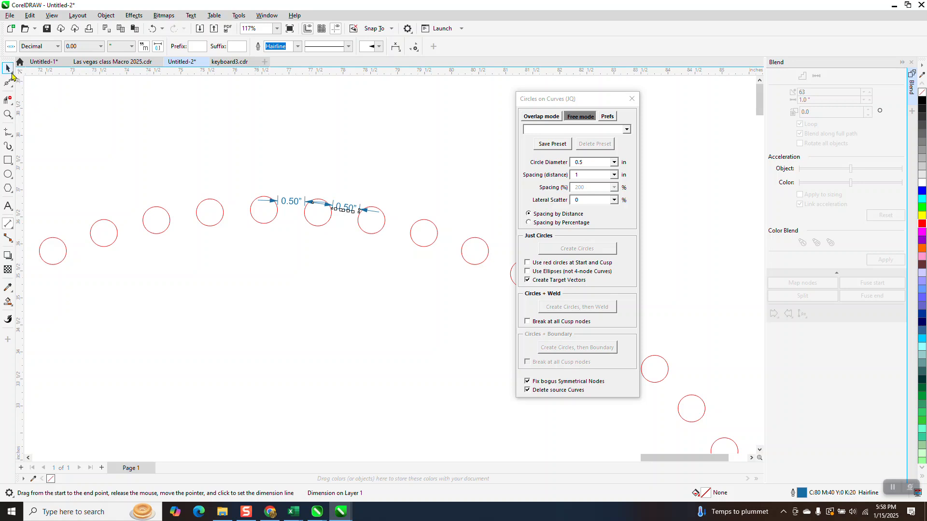
- Delete the moved ring of small circles together with its two gap dimensions
{"action": "left_click", "coordinate": [7, 67]}
{"action": "scroll", "coordinate": [298, 203], "scroll_direction": "down", "scroll_amount": 6}
{"action": "scroll", "coordinate": [298, 203], "scroll_direction": "down", "scroll_amount": 2}
{"action": "left_click_drag", "start_coordinate": [216, 177], "coordinate": [398, 339]}
{"action": "key", "text": "Escape"}
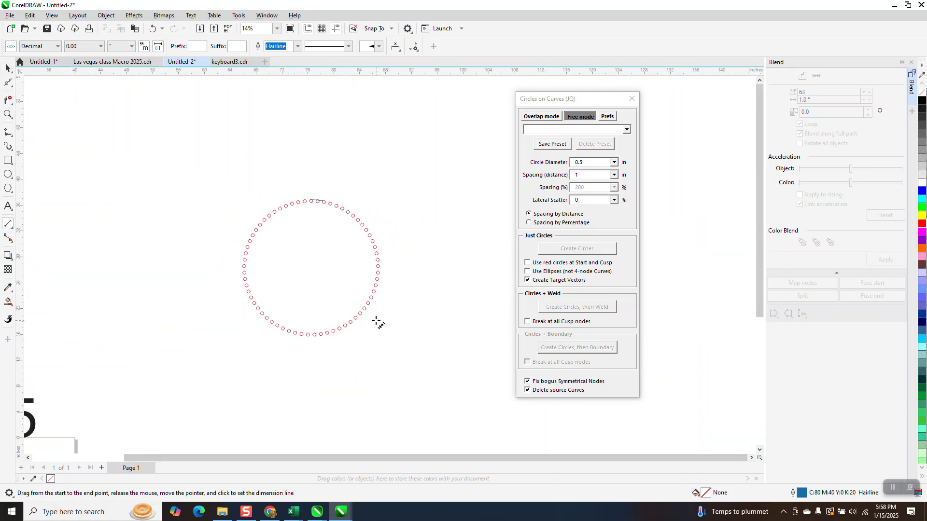
{"action": "left_click", "coordinate": [8, 67]}
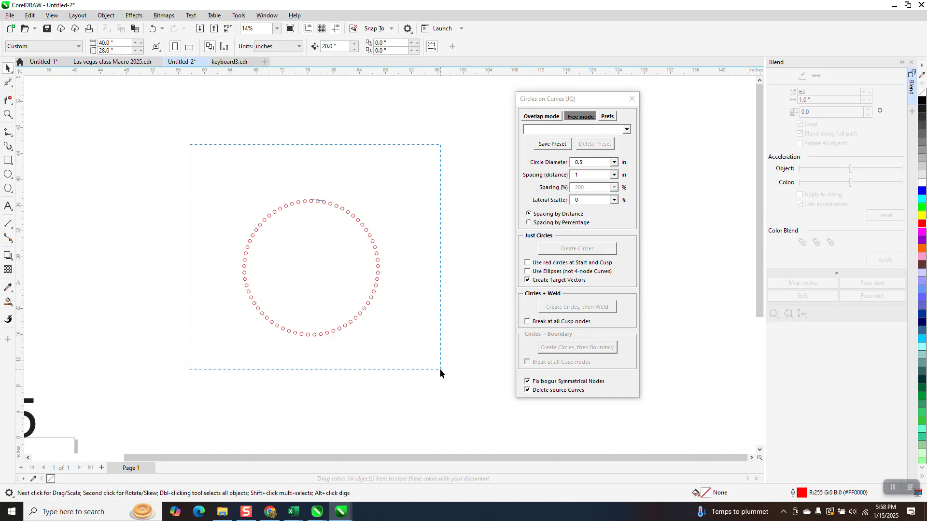
{"action": "left_click_drag", "start_coordinate": [439, 369], "coordinate": [439, 370]}
{"action": "key", "text": "Delete"}
- Draw a circle about 27.9 in in diameter in the cleared area and open the Properties docker for it
{"action": "left_click", "coordinate": [9, 174]}
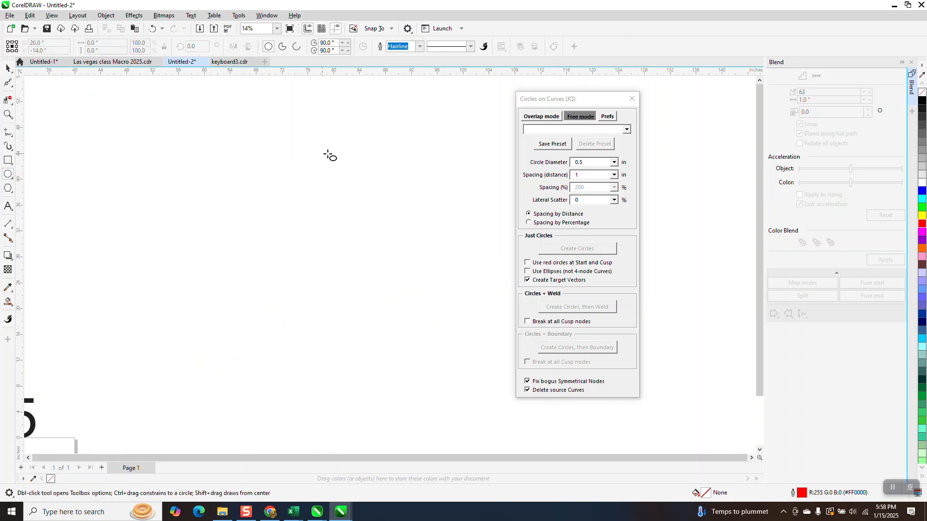
{"action": "left_click_drag", "start_coordinate": [407, 133], "coordinate": [224, 315]}
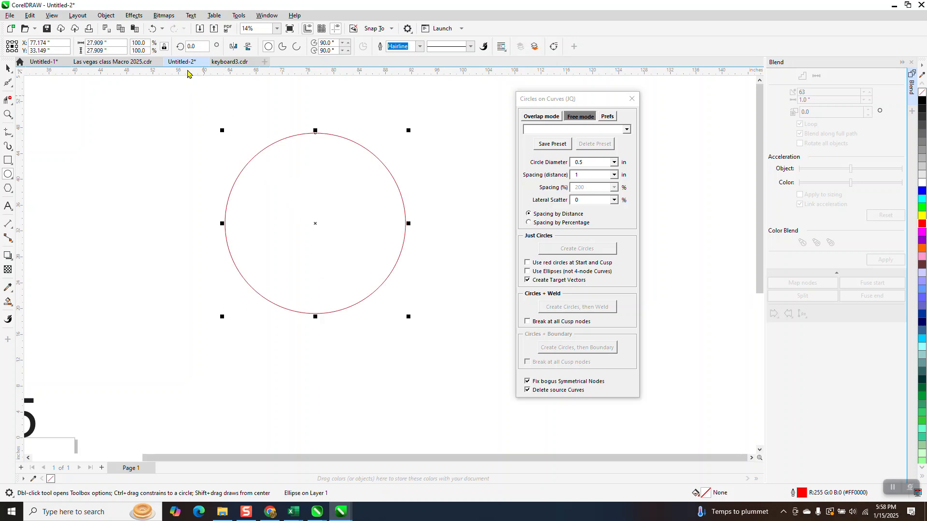
{"action": "left_click", "coordinate": [140, 18]}
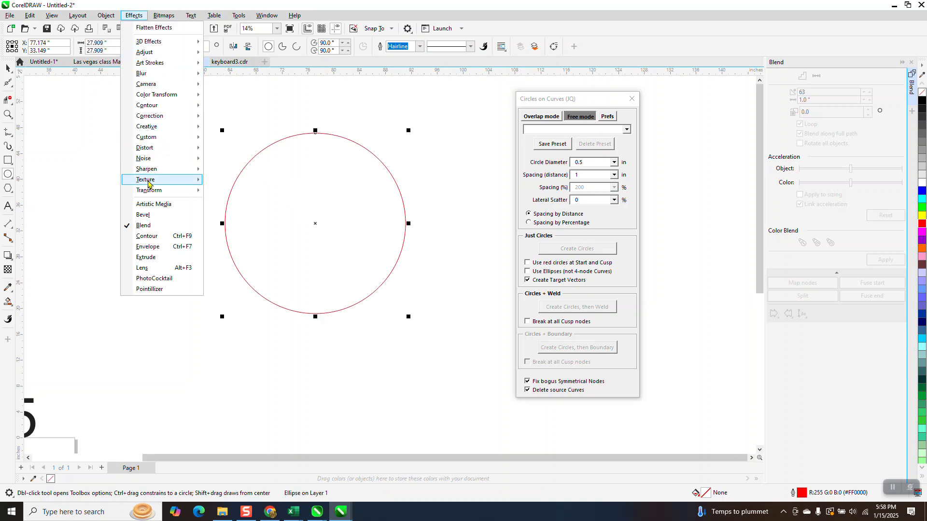
{"action": "mouse_move", "coordinate": [277, 16]}
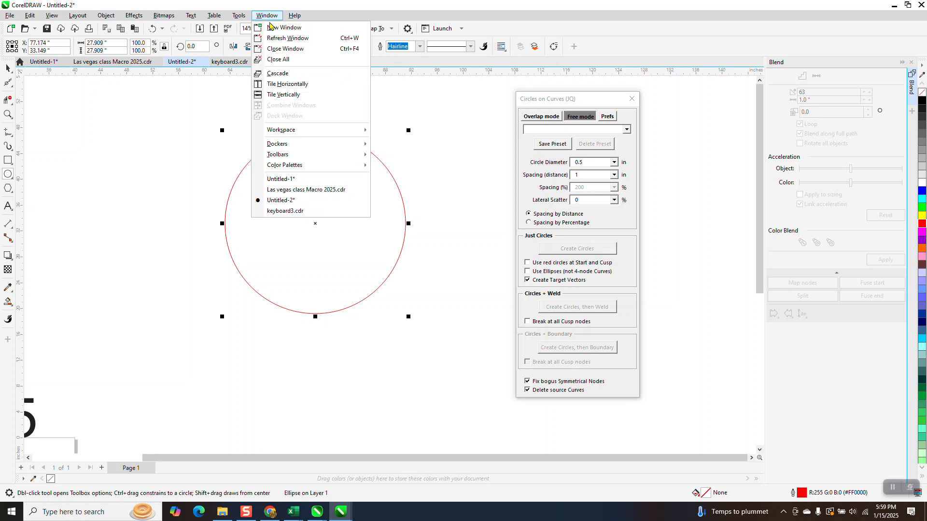
{"action": "mouse_move", "coordinate": [284, 147]}
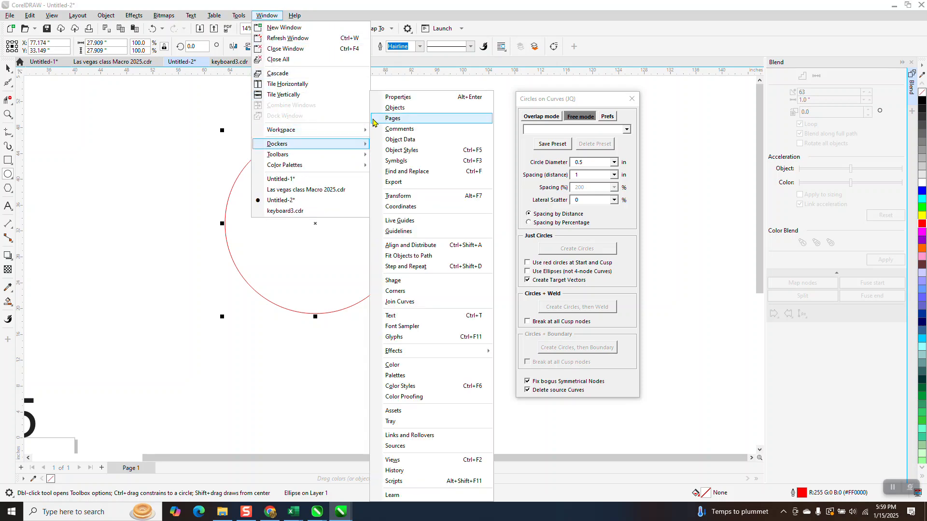
{"action": "left_click", "coordinate": [396, 98]}
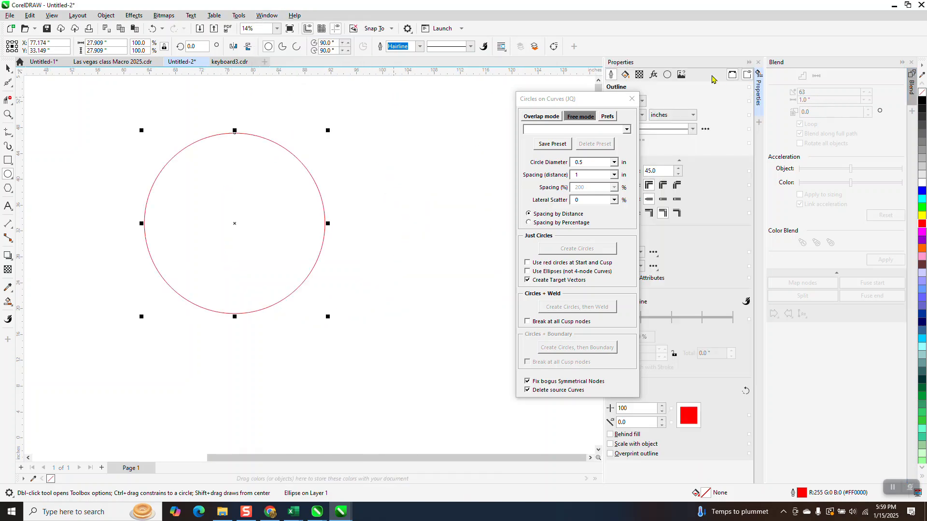
- Convert the new large circle to curves and show its curve properties
{"action": "left_click", "coordinate": [109, 18]}
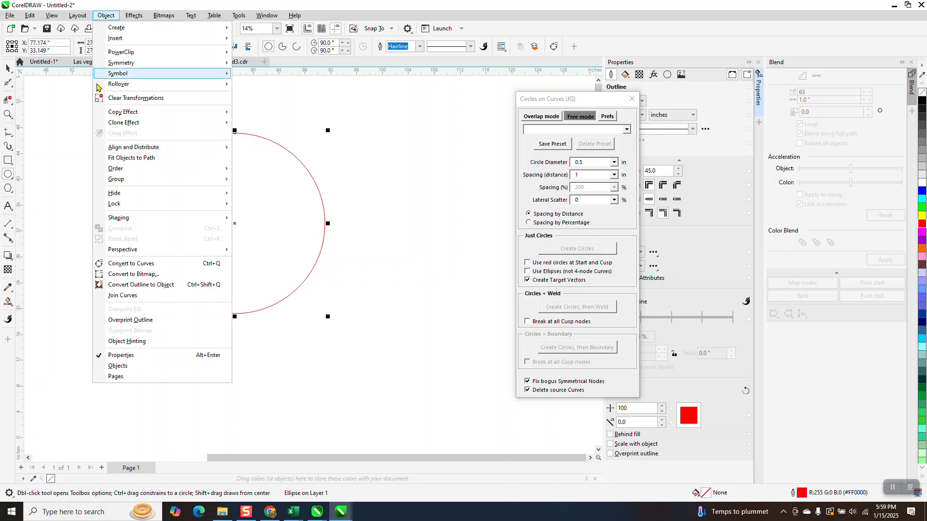
{"action": "left_click", "coordinate": [147, 264]}
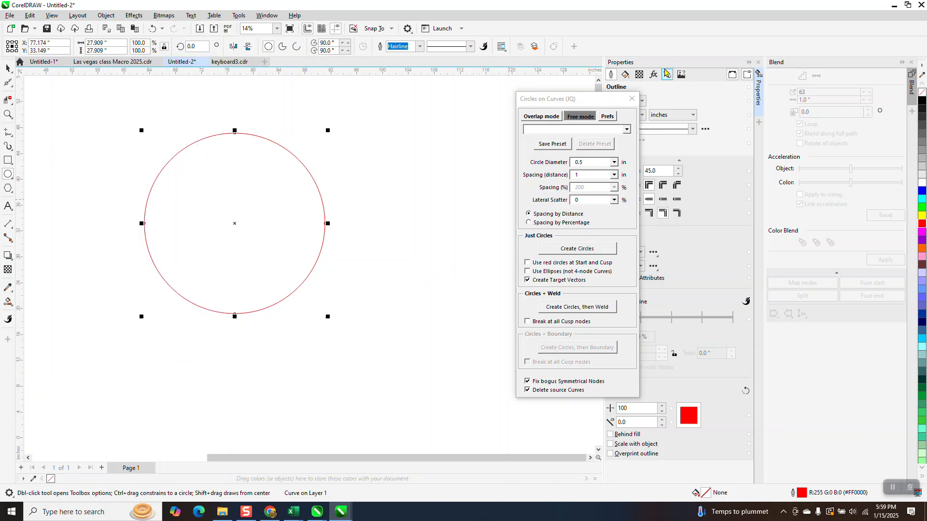
{"action": "left_click_drag", "start_coordinate": [611, 100], "coordinate": [591, 106]}
{"action": "left_click", "coordinate": [667, 74]}
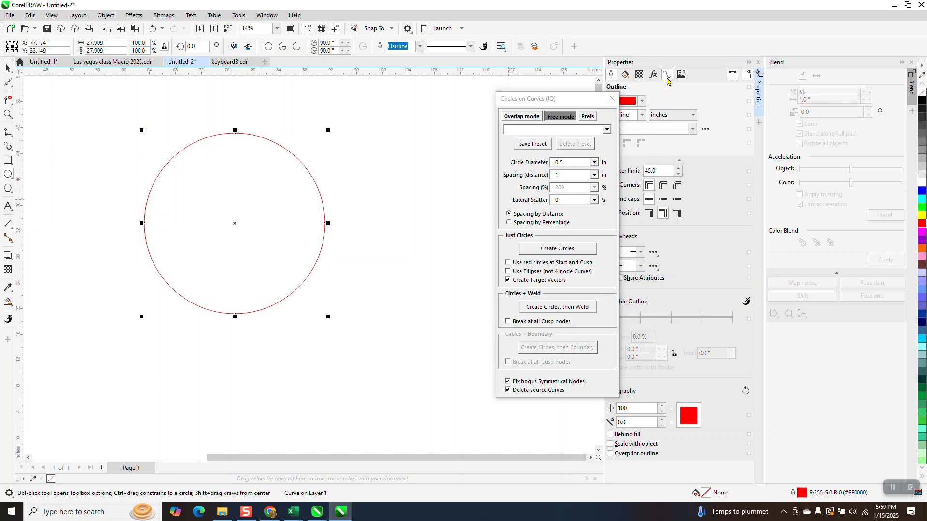
- Create 0.5 in circles with target vectors, spaced 1 in apart, along the large circle using Circles on Curves
{"action": "left_click_drag", "start_coordinate": [594, 106], "coordinate": [578, 109]}
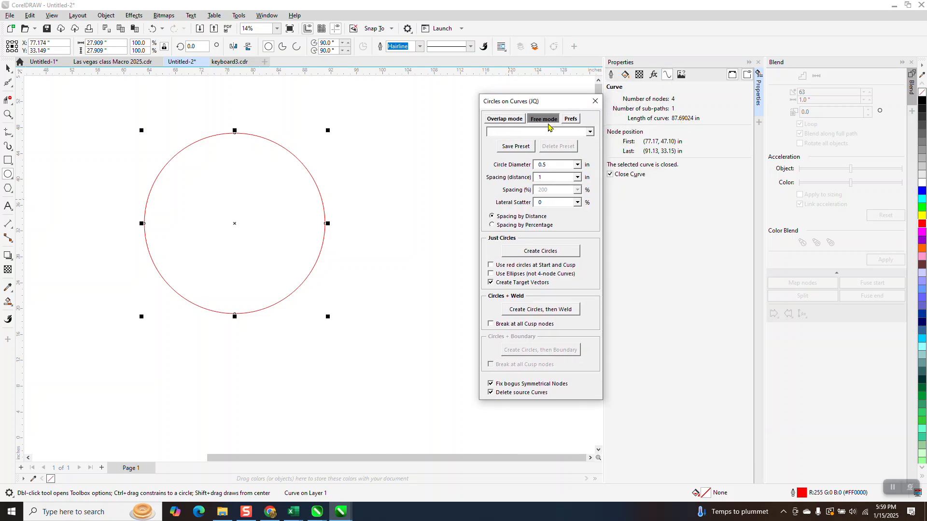
{"action": "left_click_drag", "start_coordinate": [562, 106], "coordinate": [501, 127]}
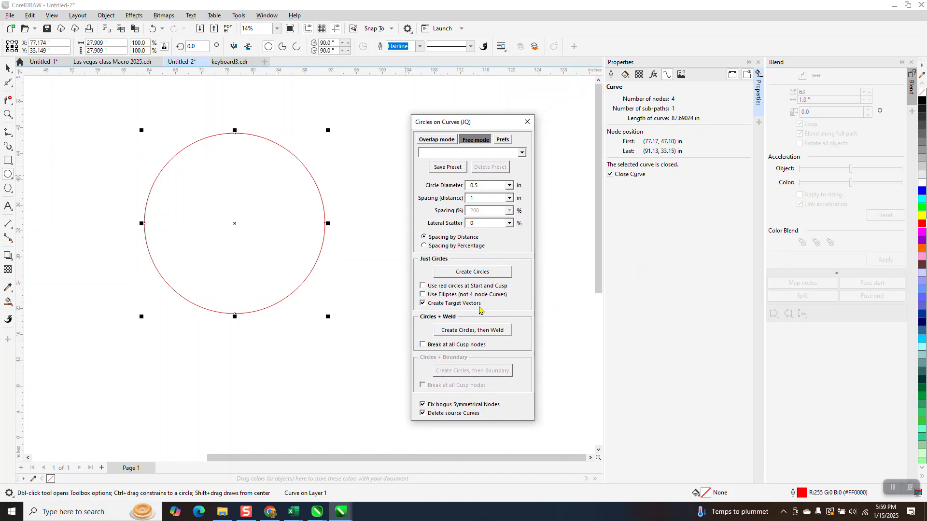
{"action": "left_click", "coordinate": [476, 273]}
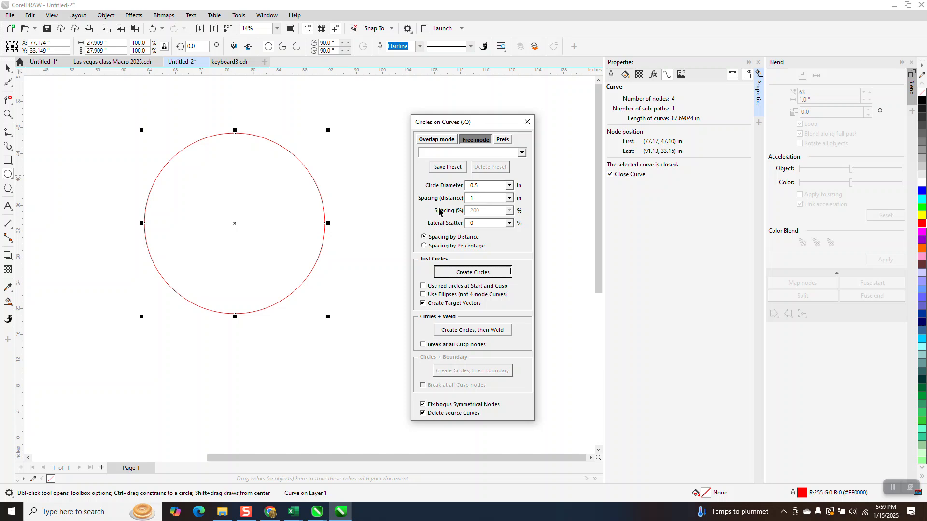
- Add a parallel dimension across the gap between the first and second circles clockwise from the new ring's top circle
{"action": "left_click", "coordinate": [8, 115]}
{"action": "left_click_drag", "start_coordinate": [213, 127], "coordinate": [304, 166]}
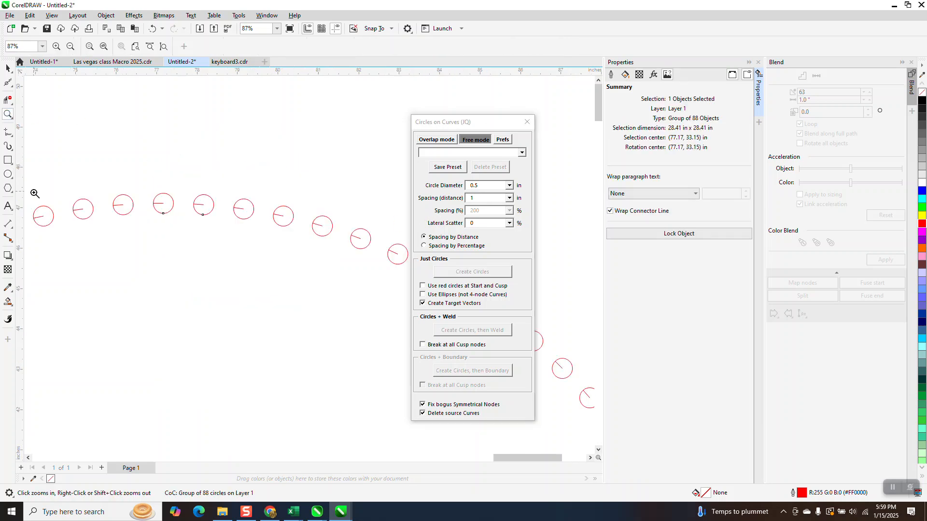
{"action": "left_click", "coordinate": [13, 226]}
{"action": "left_click", "coordinate": [13, 230]}
{"action": "left_click", "coordinate": [26, 228]}
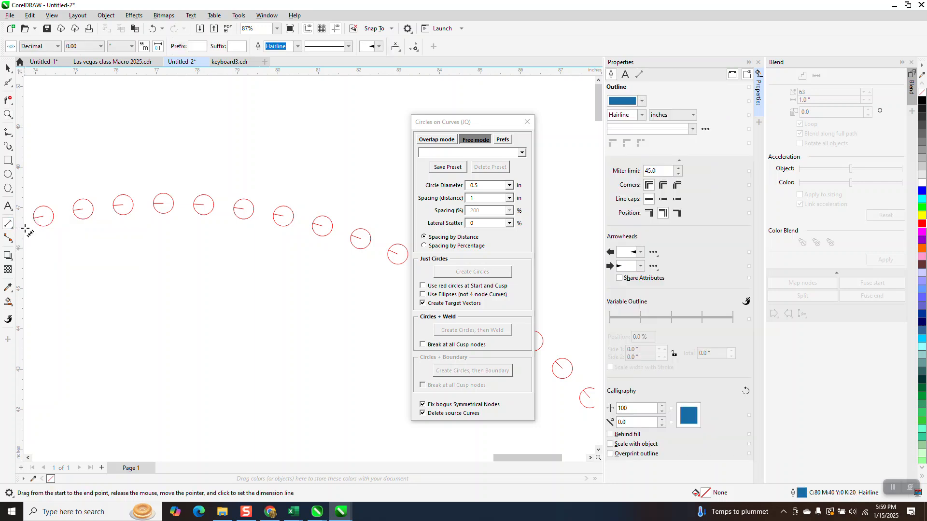
{"action": "left_click", "coordinate": [13, 232]}
{"action": "left_click", "coordinate": [44, 224]}
{"action": "left_click_drag", "start_coordinate": [235, 208], "coordinate": [214, 205]}
{"action": "left_click", "coordinate": [212, 178]}
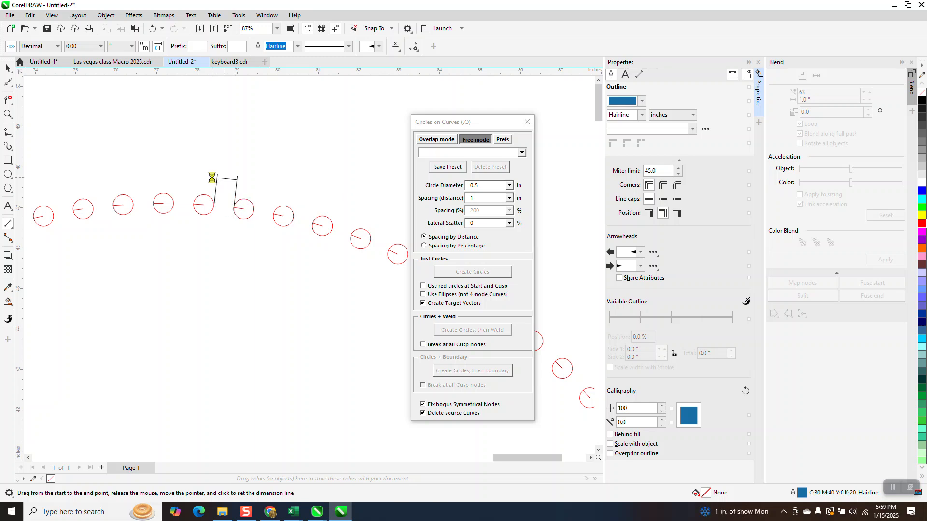
- Add a parallel dimension across the gap between the new ring's top circle and its clockwise neighbour
{"action": "left_click", "coordinate": [8, 115]}
{"action": "left_click_drag", "start_coordinate": [150, 177], "coordinate": [248, 224]}
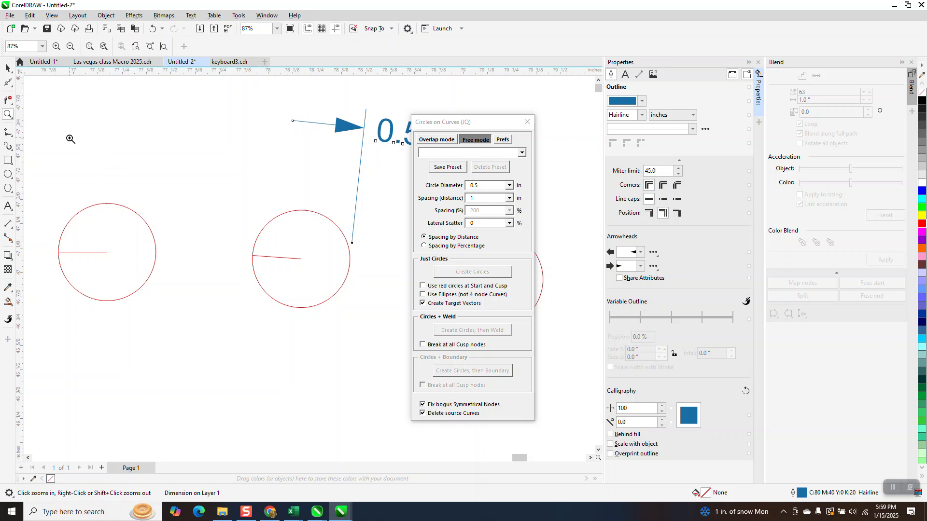
{"action": "left_click", "coordinate": [11, 226]}
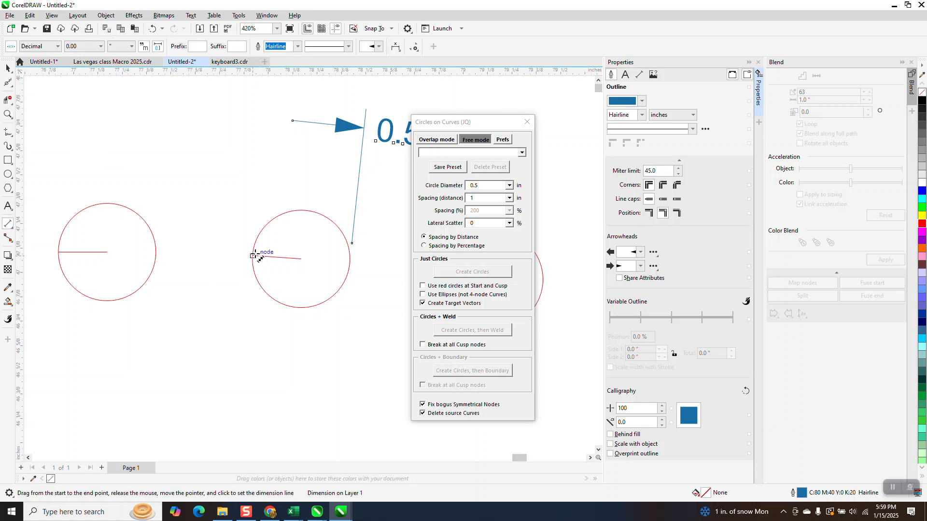
{"action": "left_click_drag", "start_coordinate": [252, 254], "coordinate": [156, 253]}
{"action": "left_click", "coordinate": [158, 218]}
- Add parallel dimensions across the gaps between the first and second, and third and fourth, circles clockwise from the ring's bottom circle
{"action": "scroll", "coordinate": [202, 188], "scroll_direction": "down", "scroll_amount": 8}
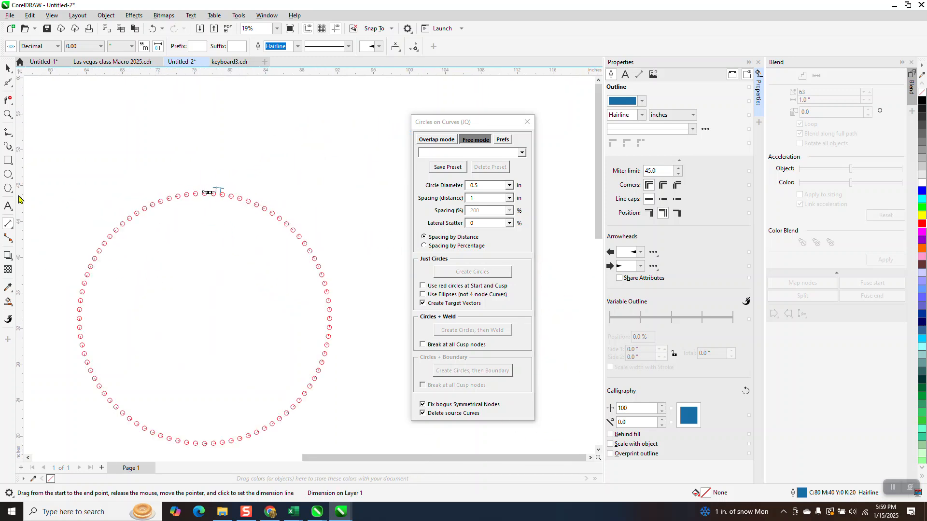
{"action": "left_click", "coordinate": [8, 114]}
{"action": "left_click_drag", "start_coordinate": [169, 414], "coordinate": [296, 455]}
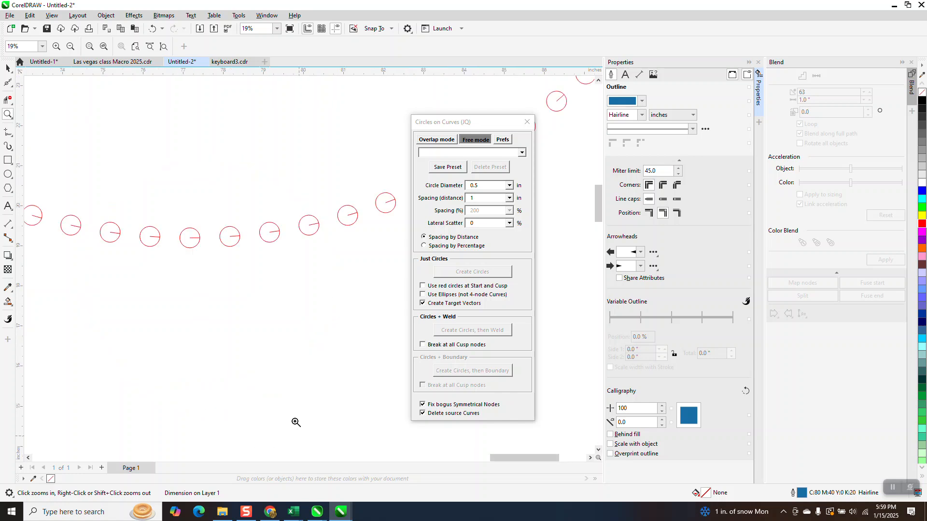
{"action": "scroll", "coordinate": [278, 341], "scroll_direction": "down", "scroll_amount": 1}
{"action": "scroll", "coordinate": [275, 344], "scroll_direction": "down", "scroll_amount": 5}
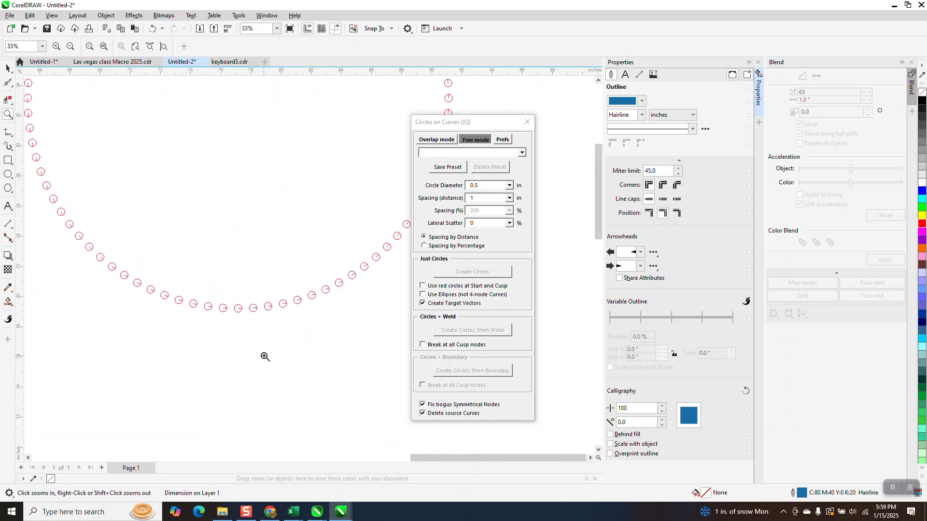
{"action": "scroll", "coordinate": [265, 356], "scroll_direction": "down", "scroll_amount": 4}
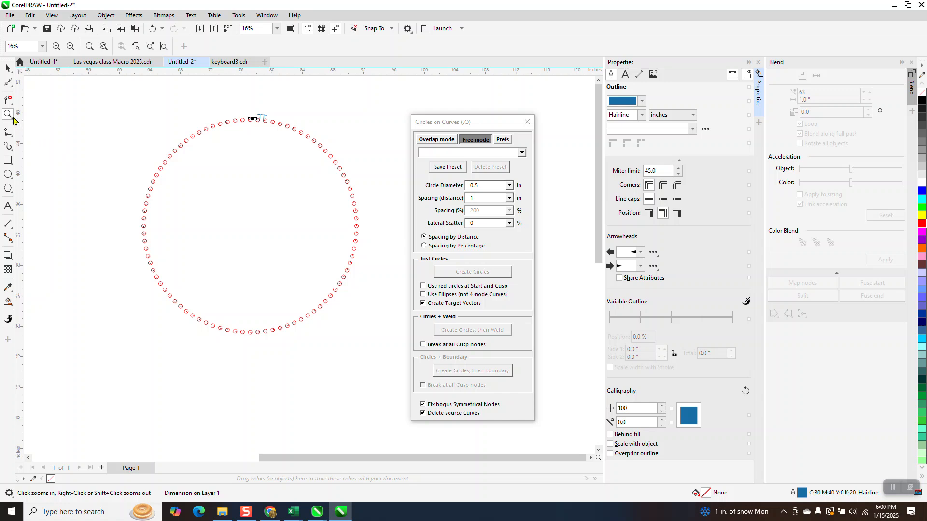
{"action": "left_click_drag", "start_coordinate": [190, 305], "coordinate": [299, 362]}
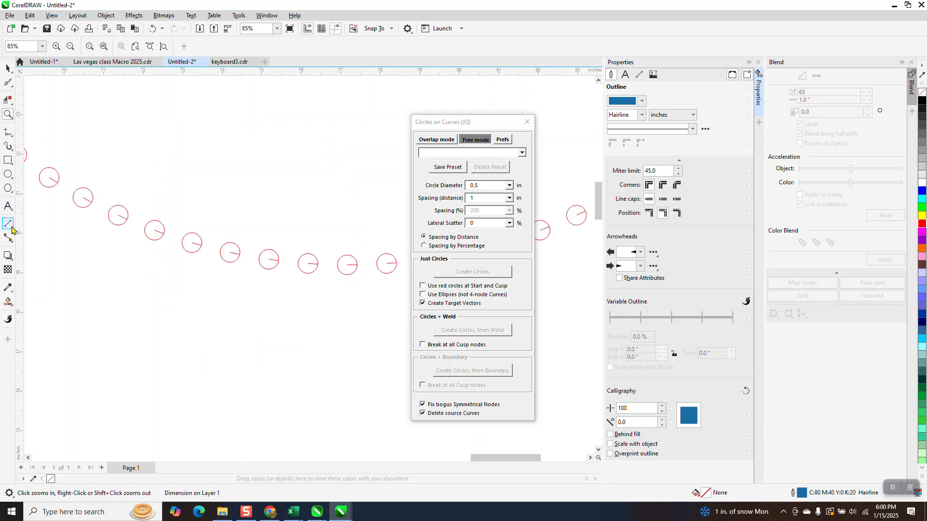
{"action": "left_click", "coordinate": [11, 226]}
{"action": "left_click_drag", "start_coordinate": [298, 263], "coordinate": [279, 257]}
{"action": "left_click", "coordinate": [276, 224]}
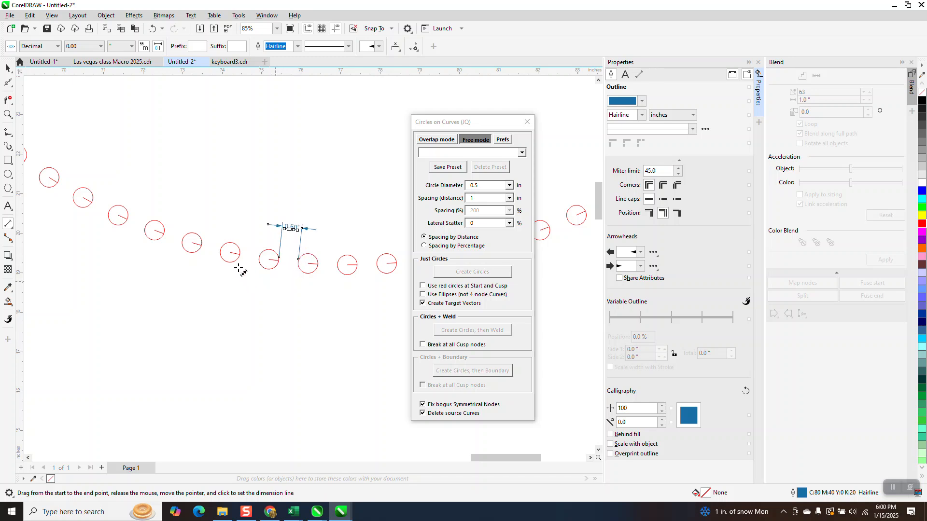
{"action": "left_click_drag", "start_coordinate": [220, 251], "coordinate": [203, 242]}
{"action": "left_click", "coordinate": [210, 212]}
- Add parallel dimensions between the ring's rightmost circle and its clockwise neighbour, and between the second and third circles clockwise from it
{"action": "left_click", "coordinate": [8, 115]}
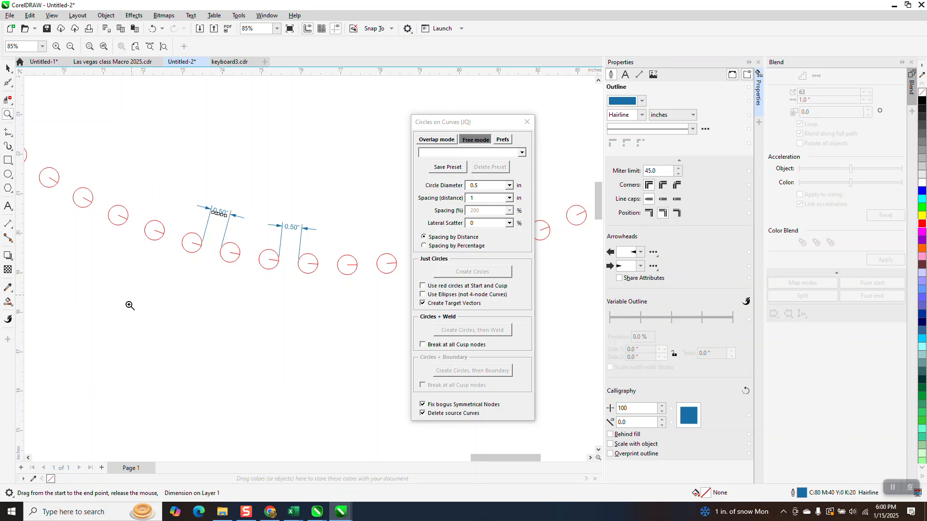
{"action": "scroll", "coordinate": [129, 333], "scroll_direction": "down", "scroll_amount": 5}
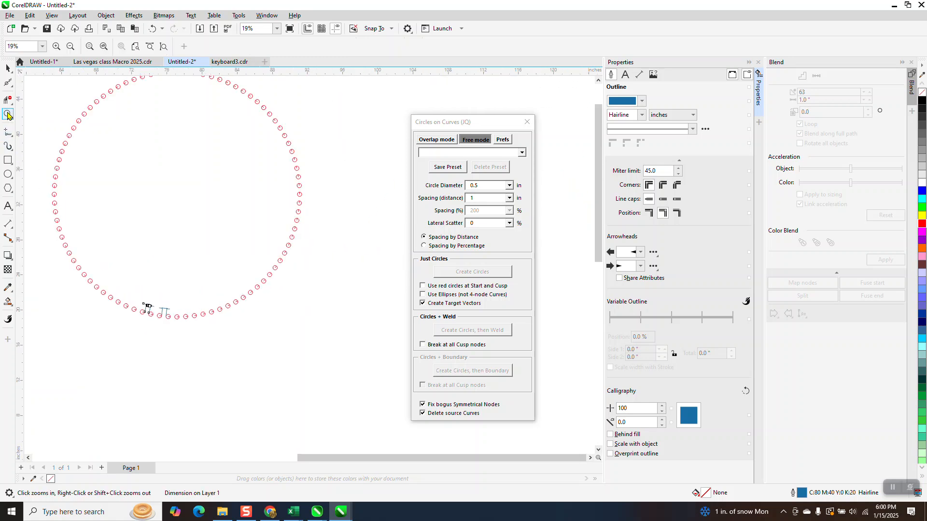
{"action": "left_click_drag", "start_coordinate": [272, 186], "coordinate": [335, 230]}
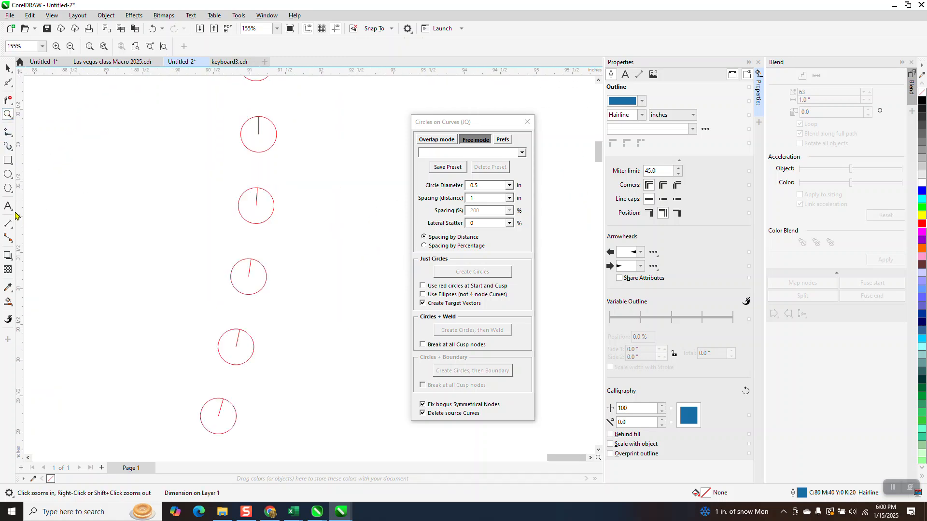
{"action": "left_click", "coordinate": [12, 228]}
{"action": "left_click", "coordinate": [51, 225]}
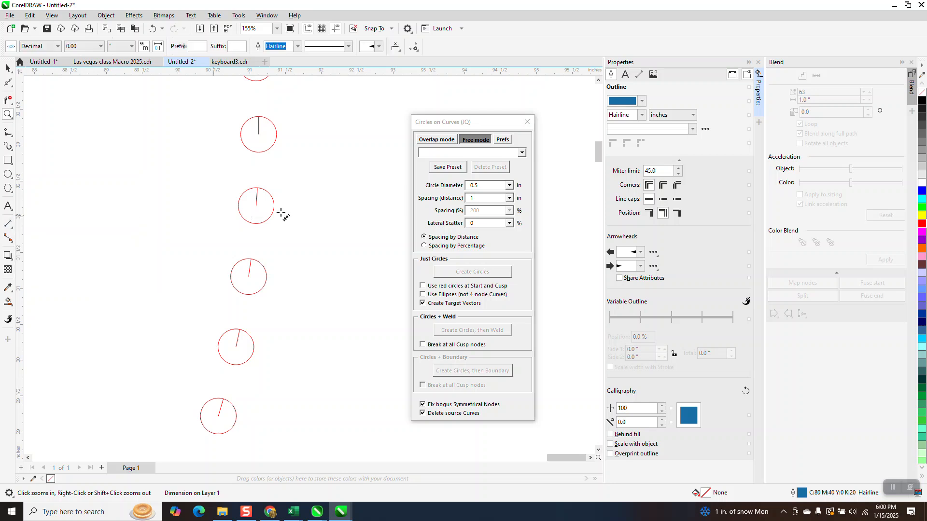
{"action": "left_click_drag", "start_coordinate": [256, 188], "coordinate": [259, 153]}
{"action": "left_click", "coordinate": [260, 162]}
{"action": "left_click_drag", "start_coordinate": [239, 331], "coordinate": [249, 294]}
{"action": "left_click", "coordinate": [248, 299]}
- Close the Circles on Curves macro dialog and inspect the whole dimensioned ring
{"action": "scroll", "coordinate": [303, 304], "scroll_direction": "down", "scroll_amount": 10}
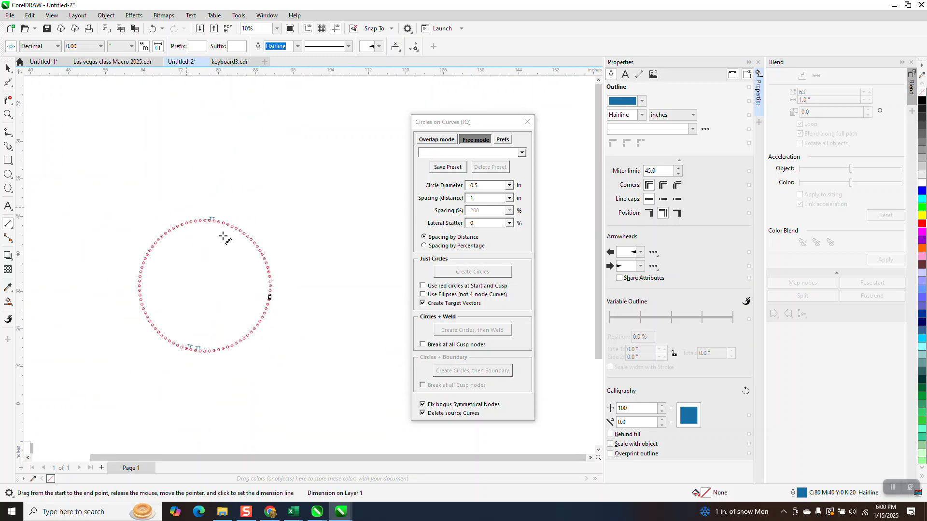
{"action": "left_click", "coordinate": [7, 68]}
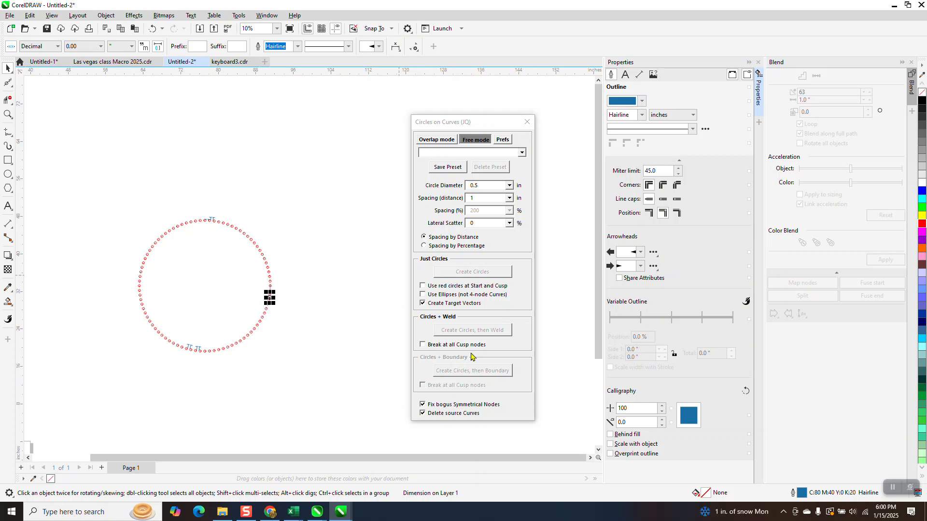
{"action": "left_click", "coordinate": [527, 122]}
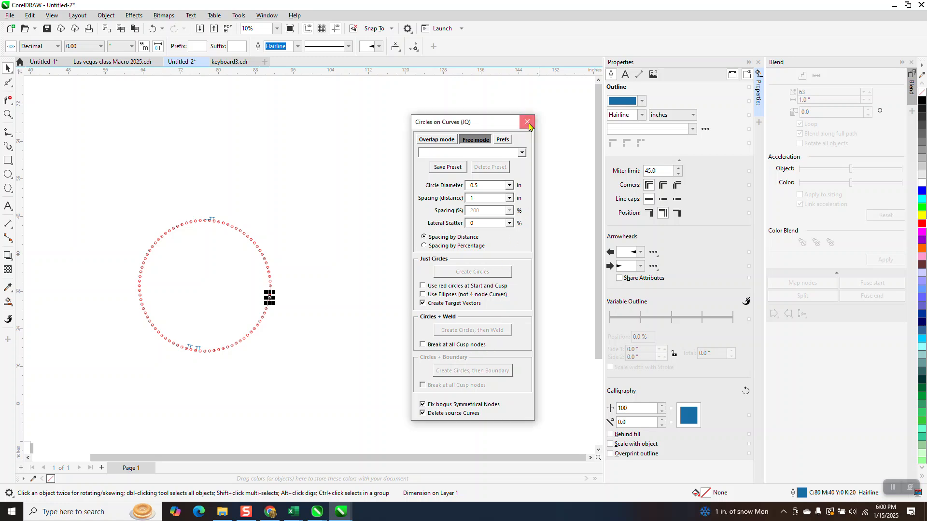
{"action": "left_click", "coordinate": [8, 114]}
{"action": "left_click_drag", "start_coordinate": [139, 217], "coordinate": [347, 367]}
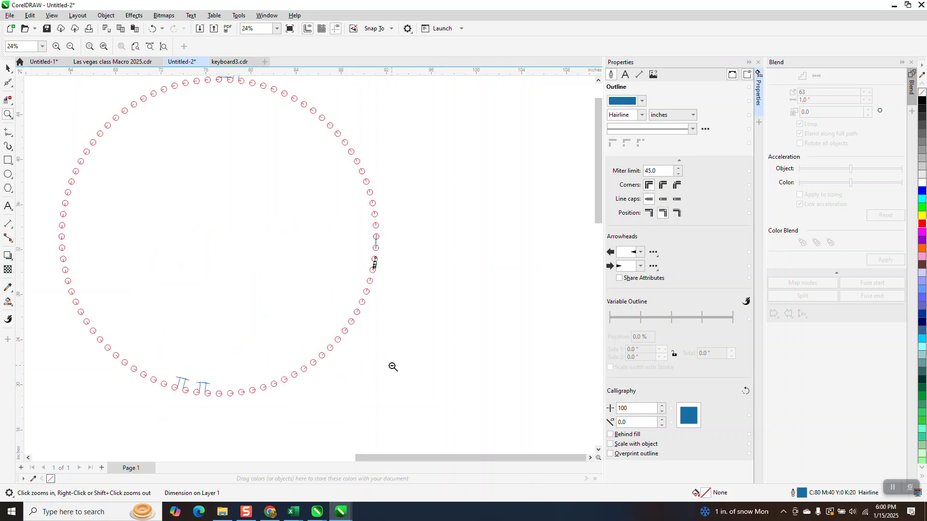